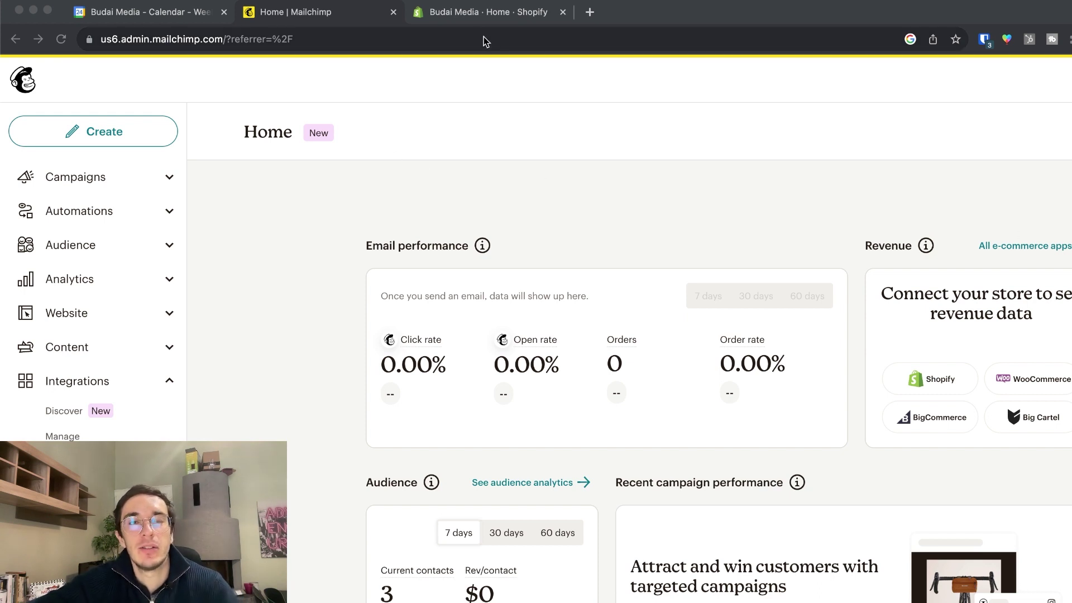
Step: Search Mailchimp's integration directory for 'shopify' to find the Shopify and Shopify Plus apps
click(478, 15)
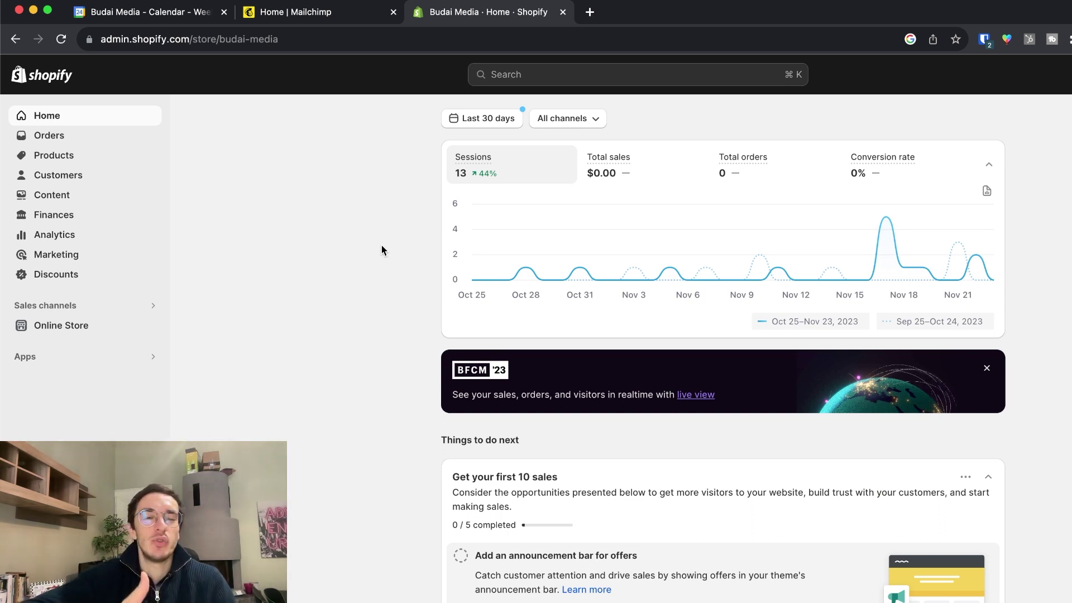
key(ctrl+shift+Tab)
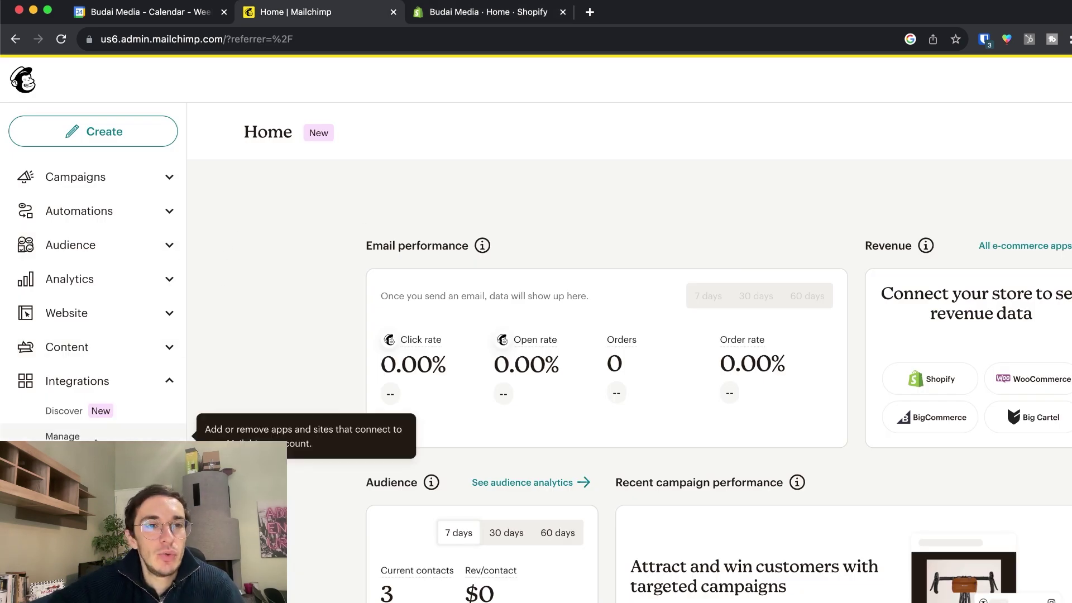
click(64, 436)
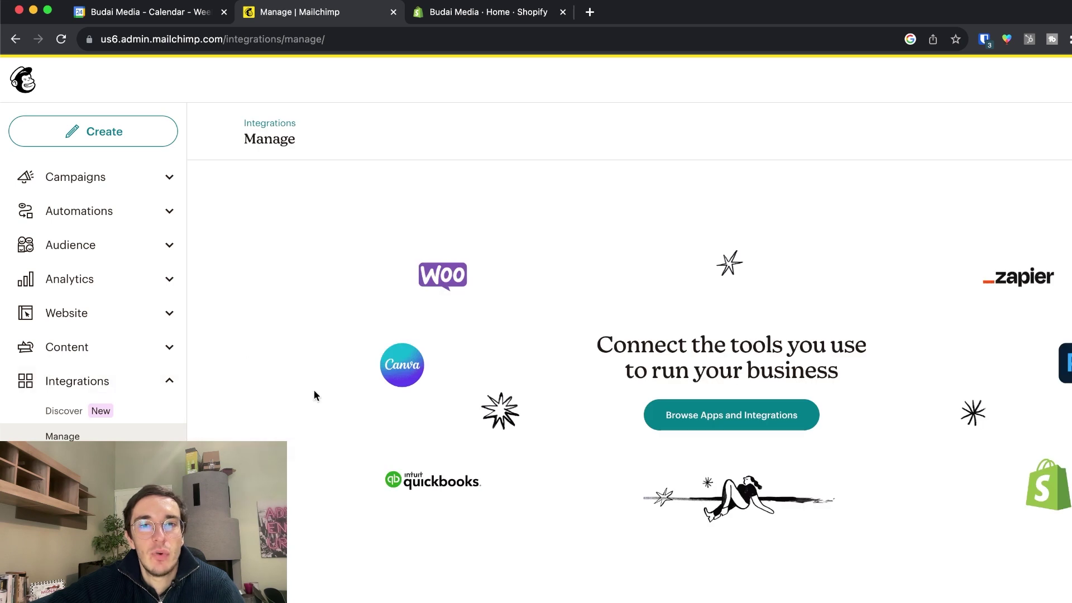
click(74, 416)
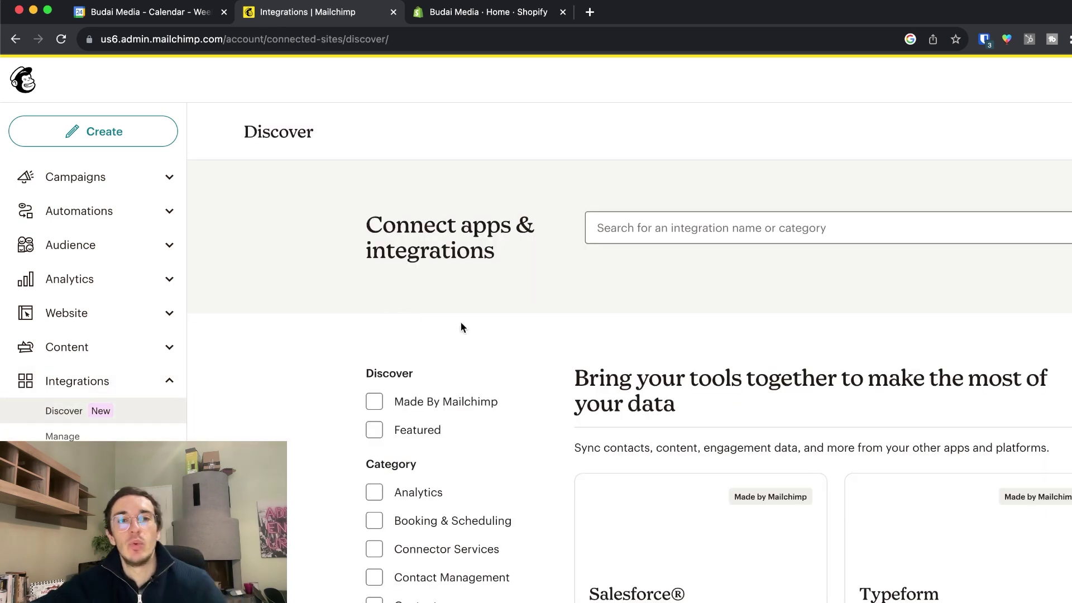
click(644, 232)
text(sh)
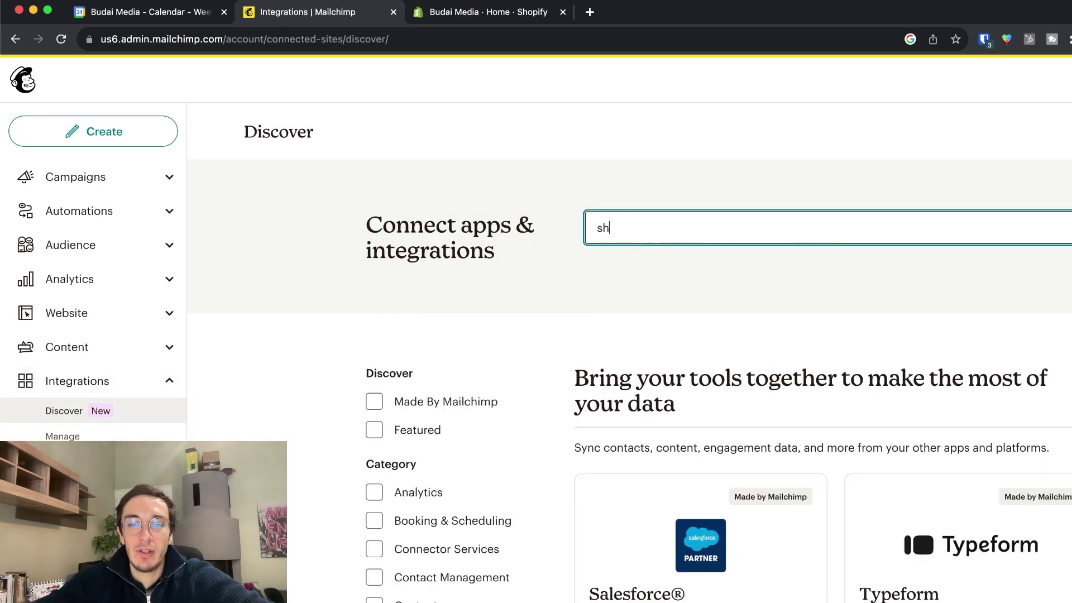
text(opify)
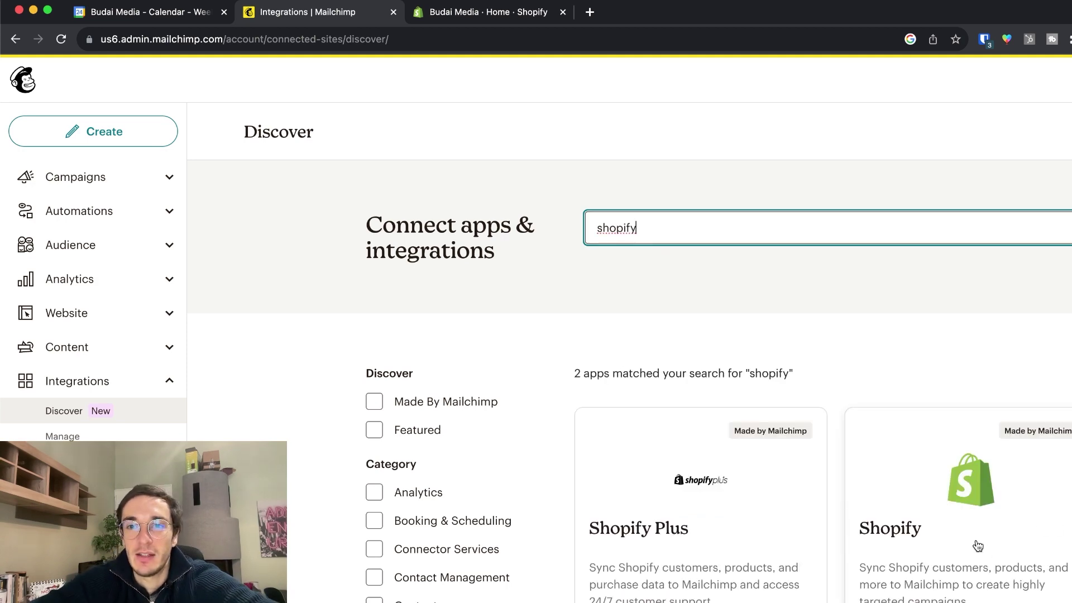
scroll(858, 436, down, 3)
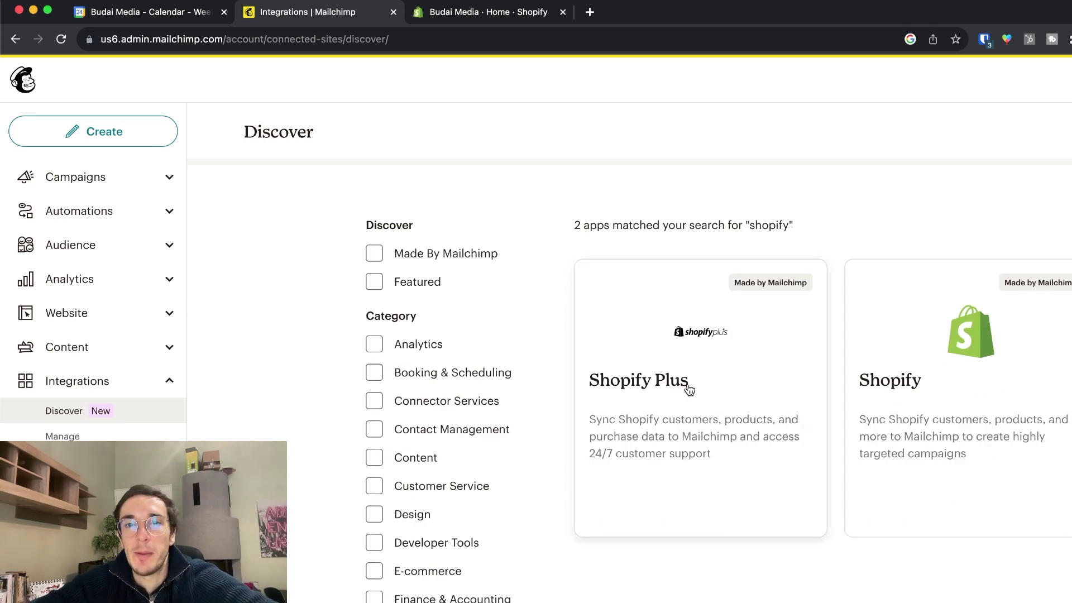
Step: Open the Shopify integration details and start connecting Shopify to Mailchimp
click(903, 401)
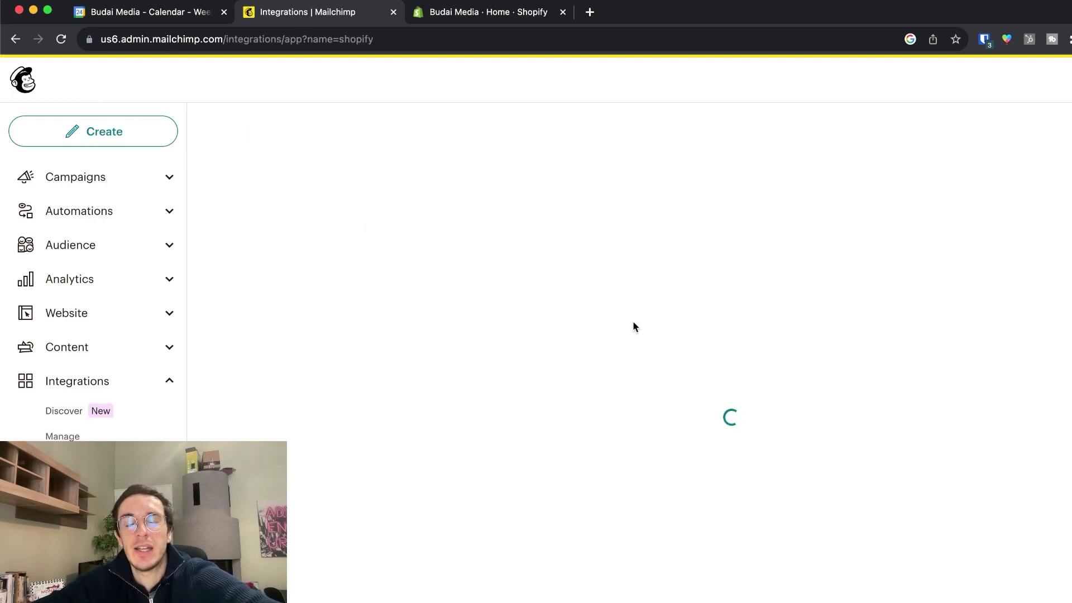
scroll(431, 343, down, 15)
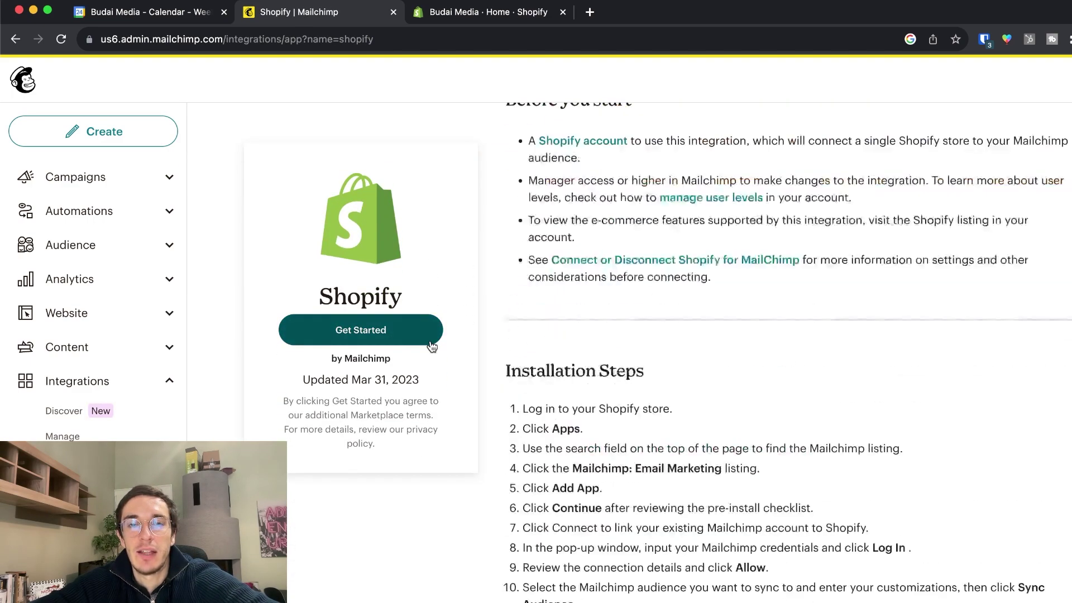
scroll(431, 345, down, 5)
scroll(413, 347, up, 15)
click(399, 344)
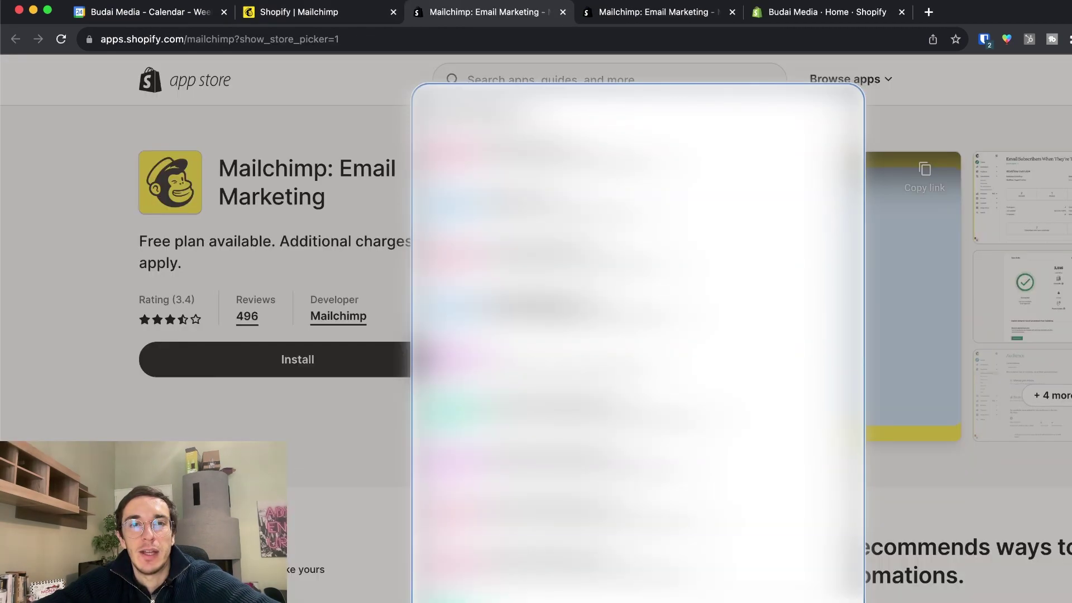
Step: Choose the Budai Media store in the App Store and begin installing Mailchimp: Email Marketing
scroll(637, 341, down, 5)
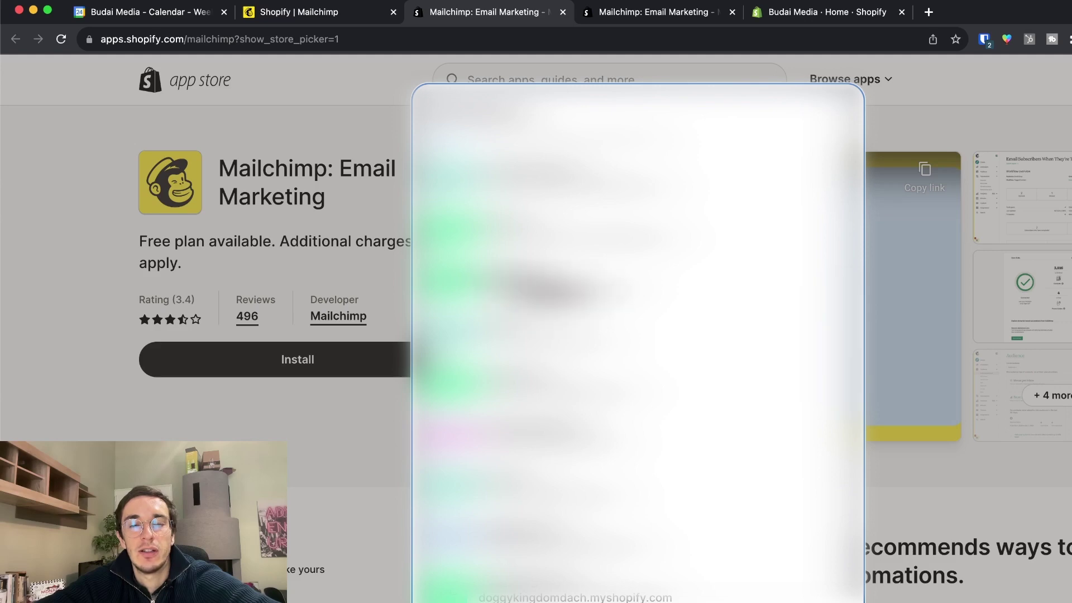
click(553, 290)
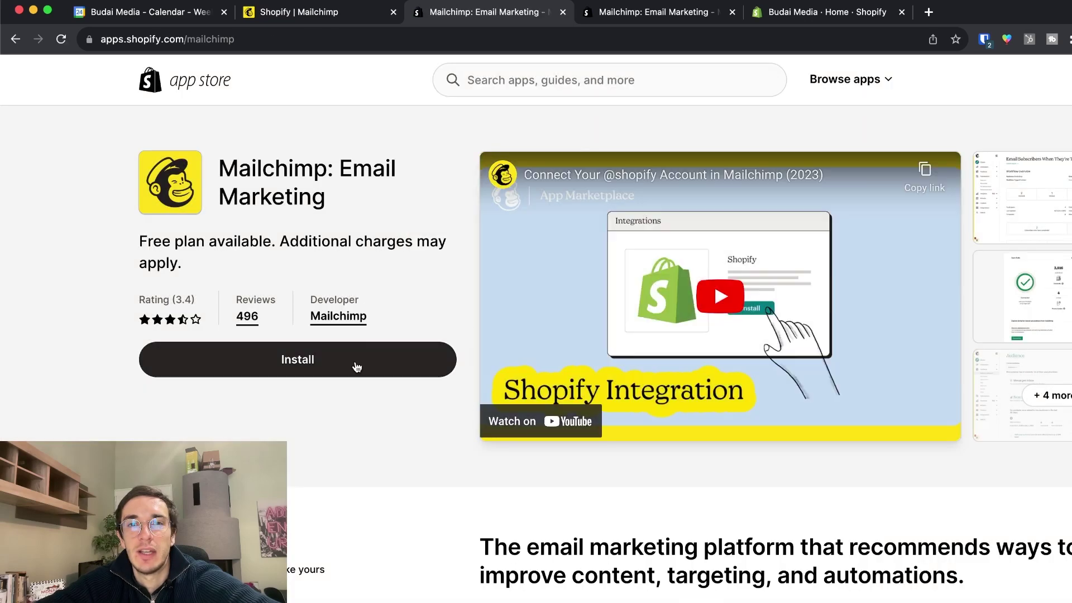
click(354, 365)
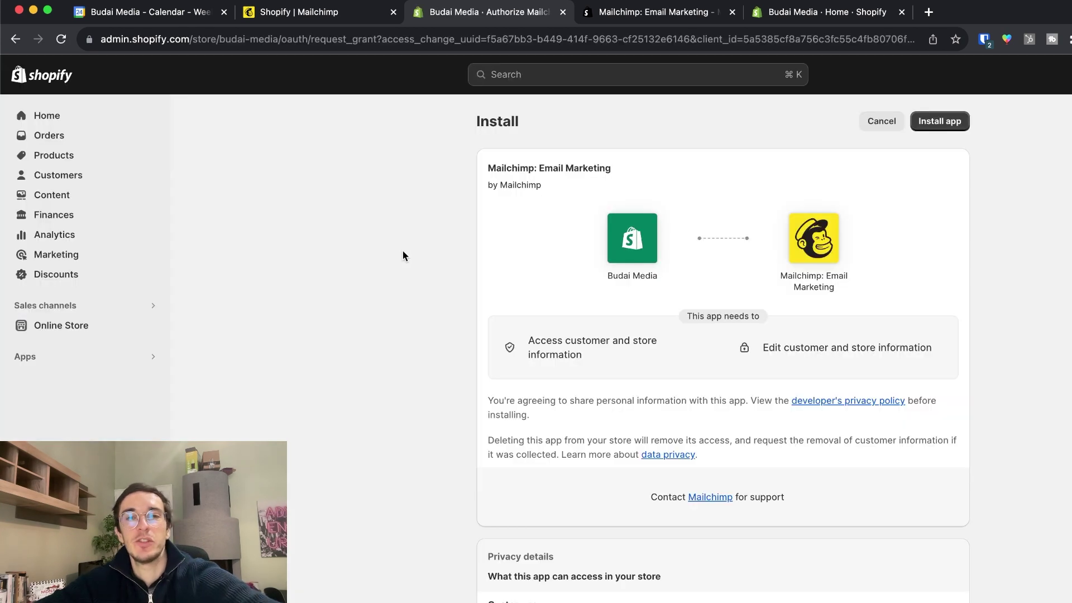
scroll(739, 145, down, 6)
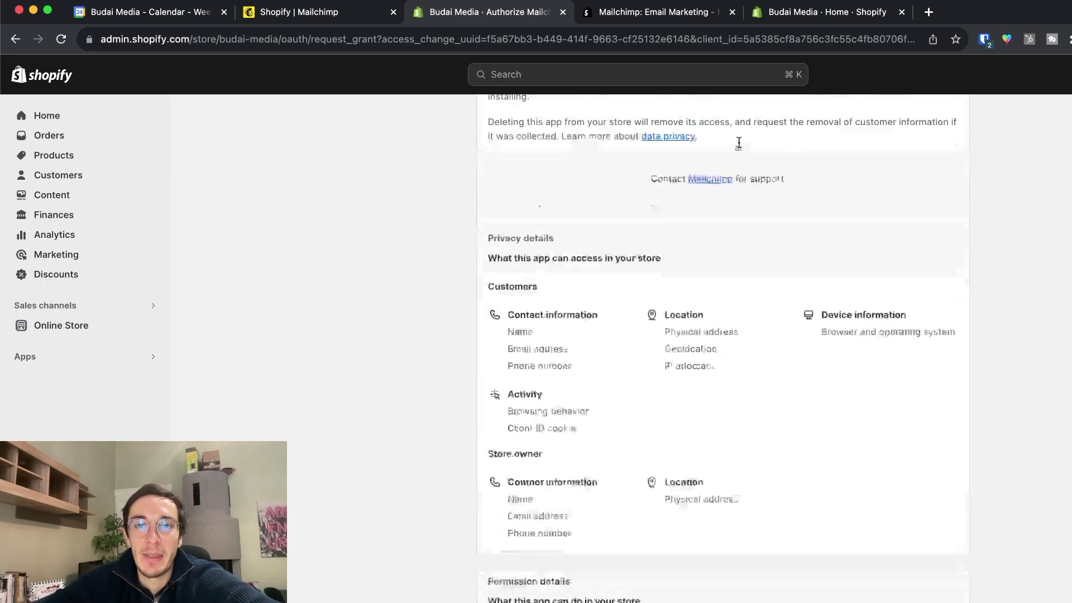
scroll(738, 145, up, 7)
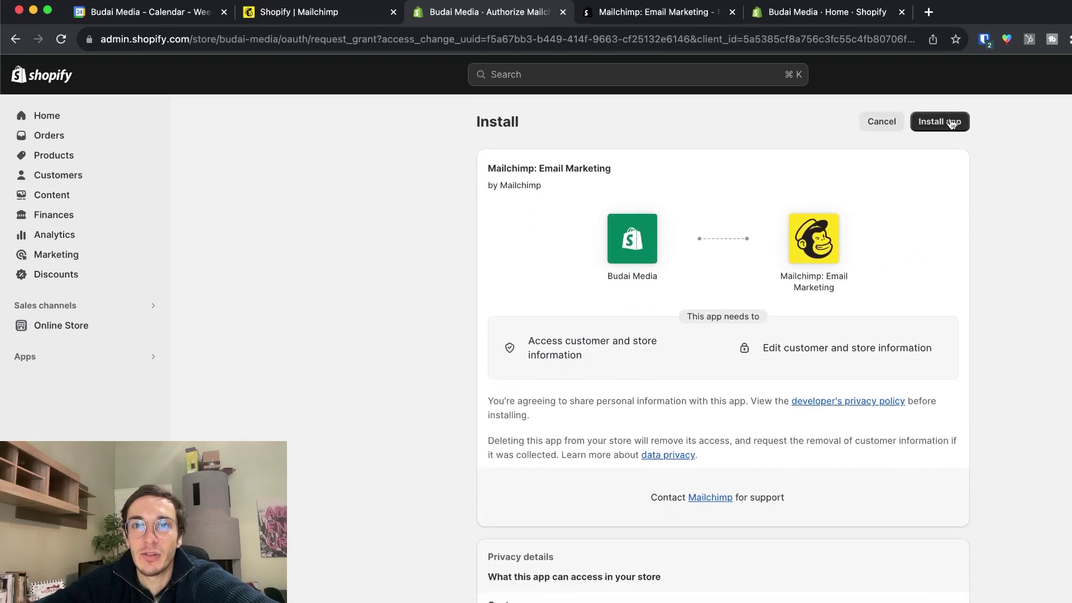
Step: Install the Mailchimp app, sign in to the Mailchimp account and allow Mailchimp for Shopify access
click(946, 122)
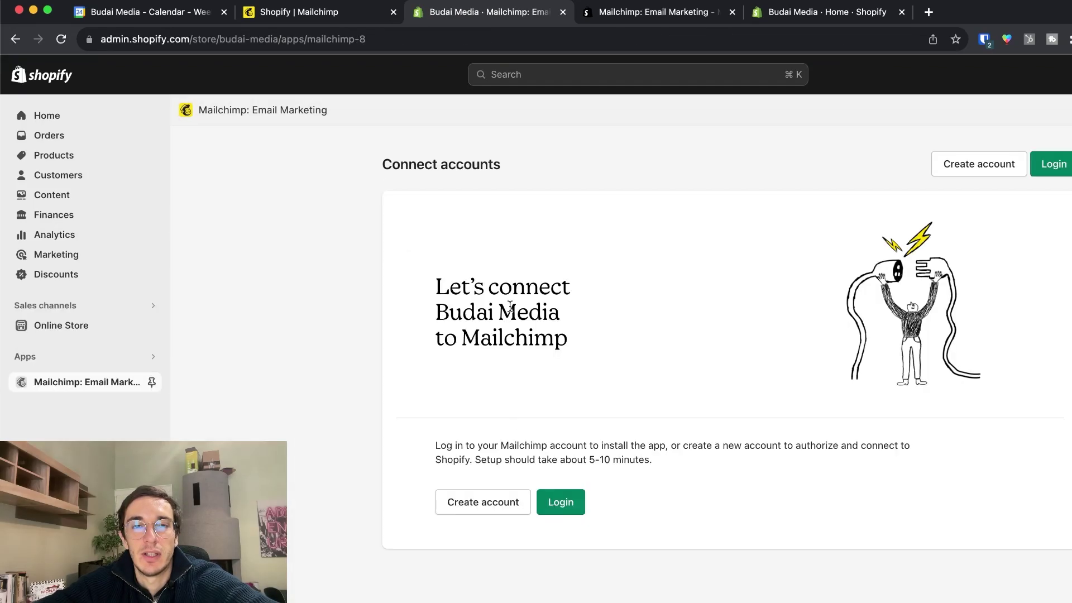
drag(474, 287, 523, 354)
drag(525, 445, 581, 504)
click(563, 502)
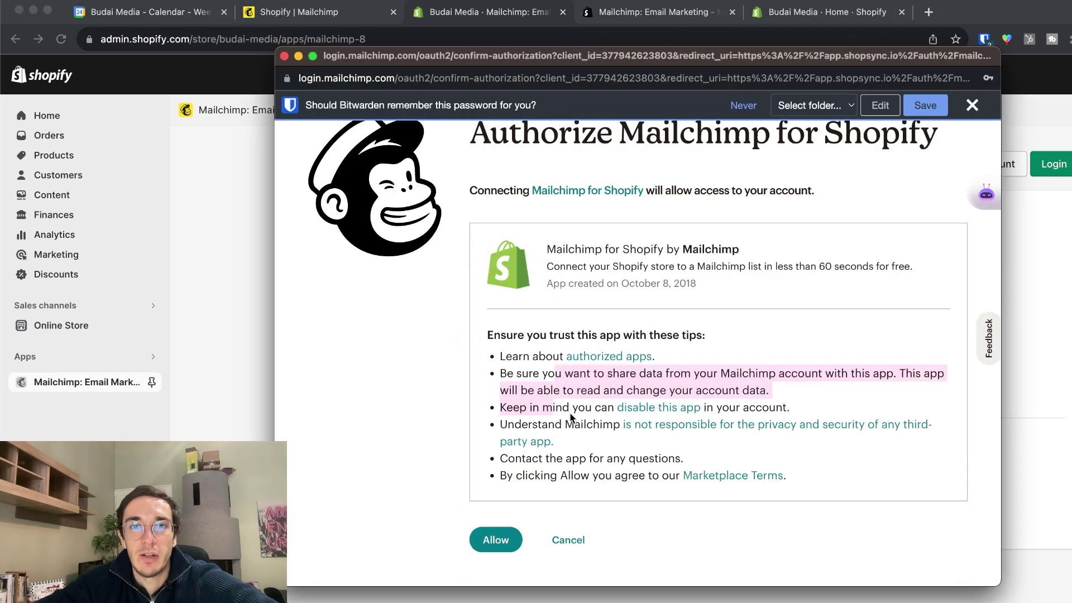
click(566, 406)
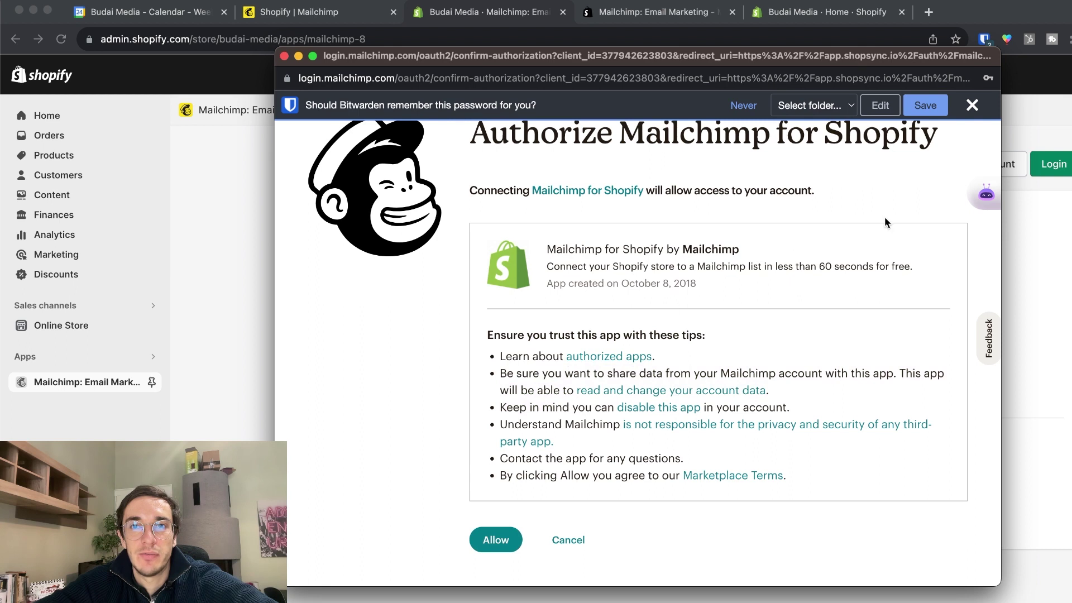
click(972, 105)
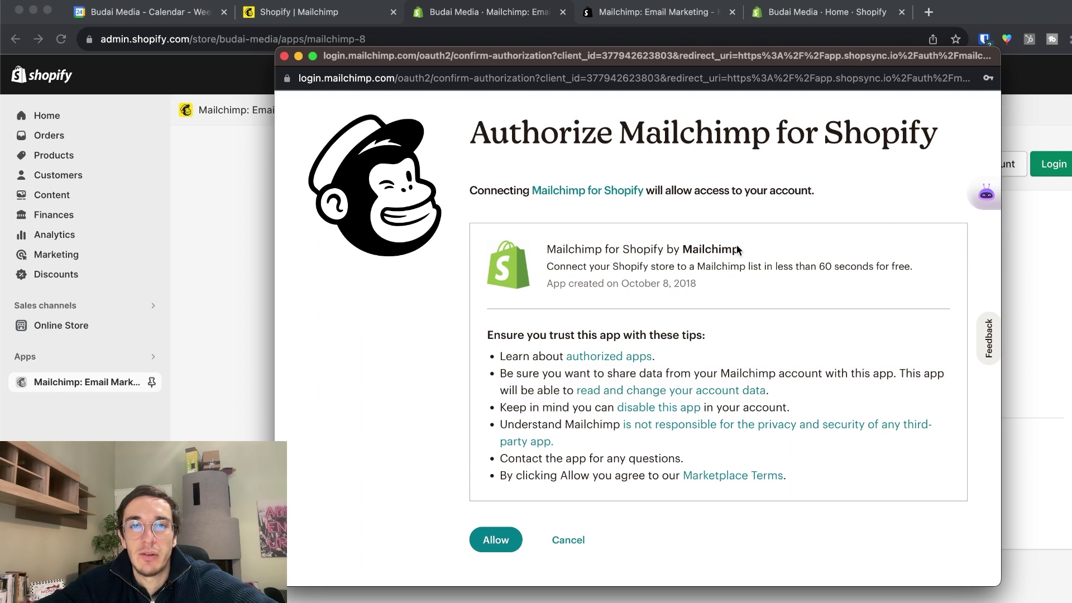
click(500, 542)
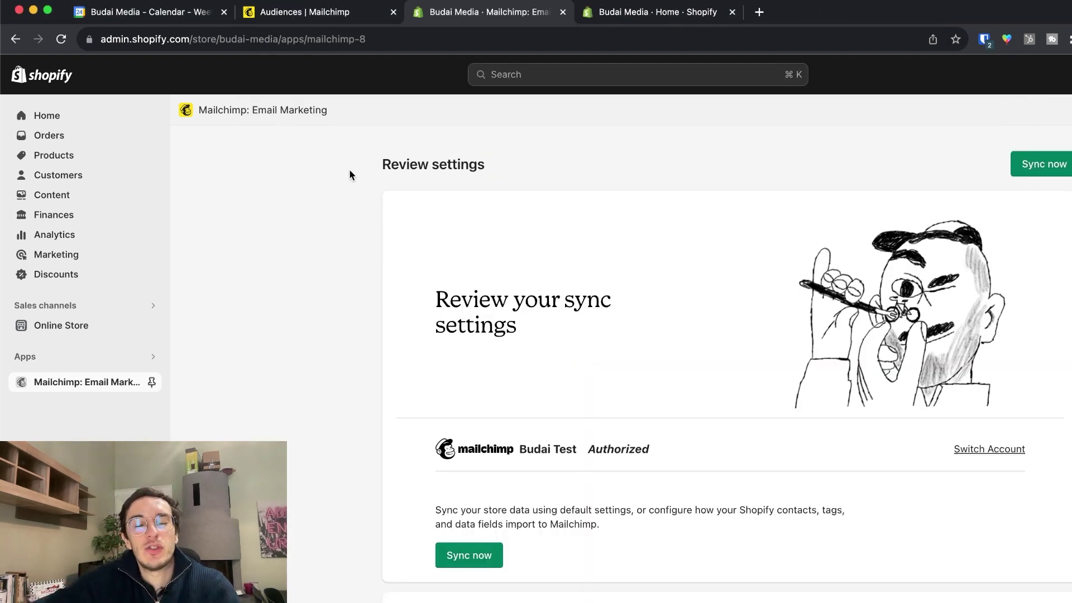
Step: Check the Linked audience dropdown, keep Budai Test, and switch to the Mailchimp audiences tab
scroll(448, 280, down, 1)
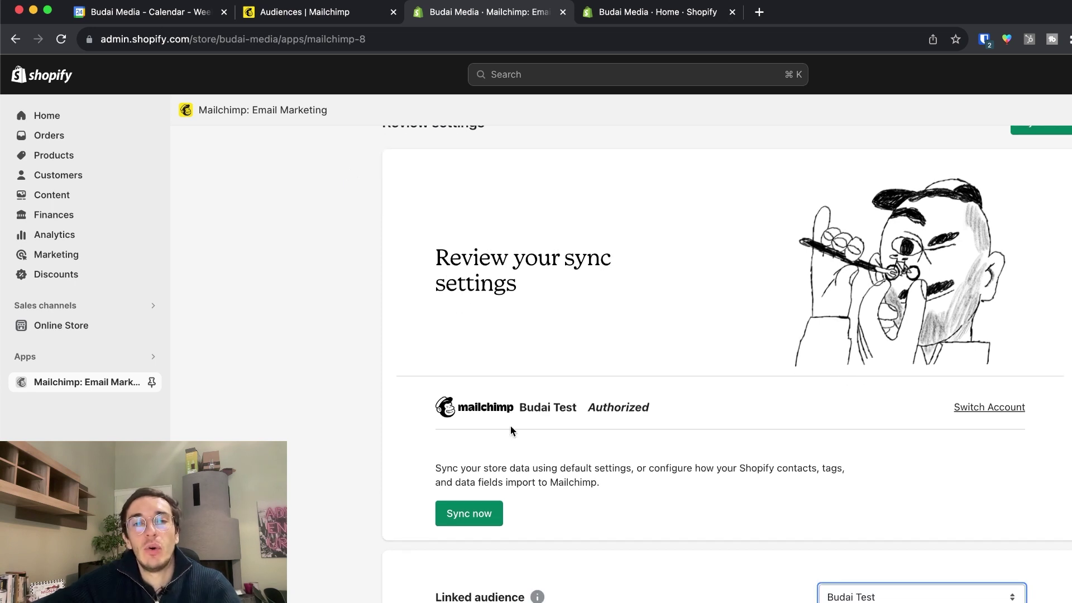
scroll(570, 407, up, 1)
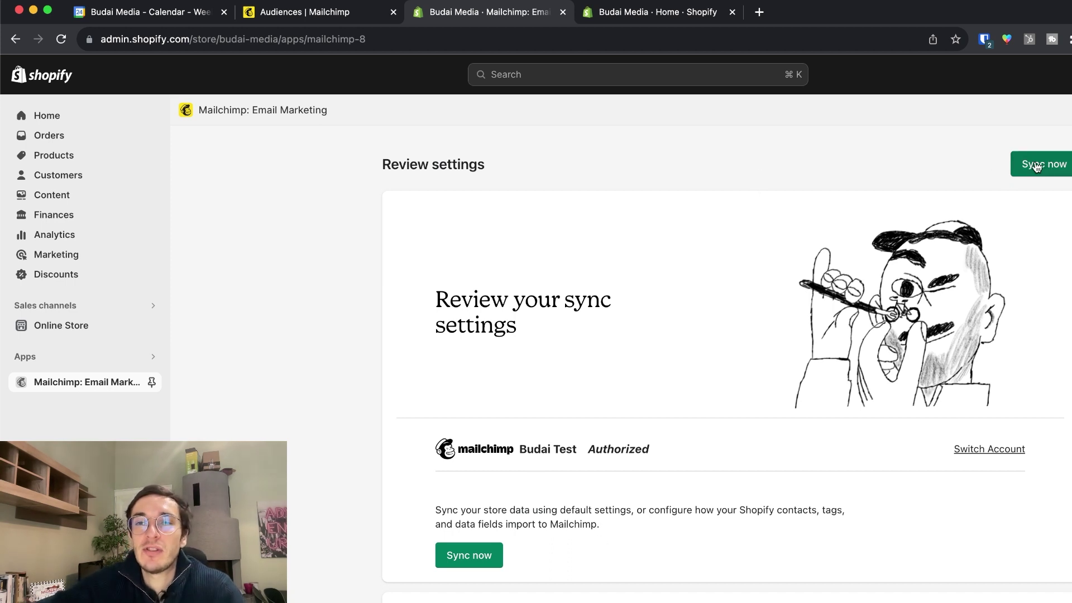
scroll(722, 282, down, 3)
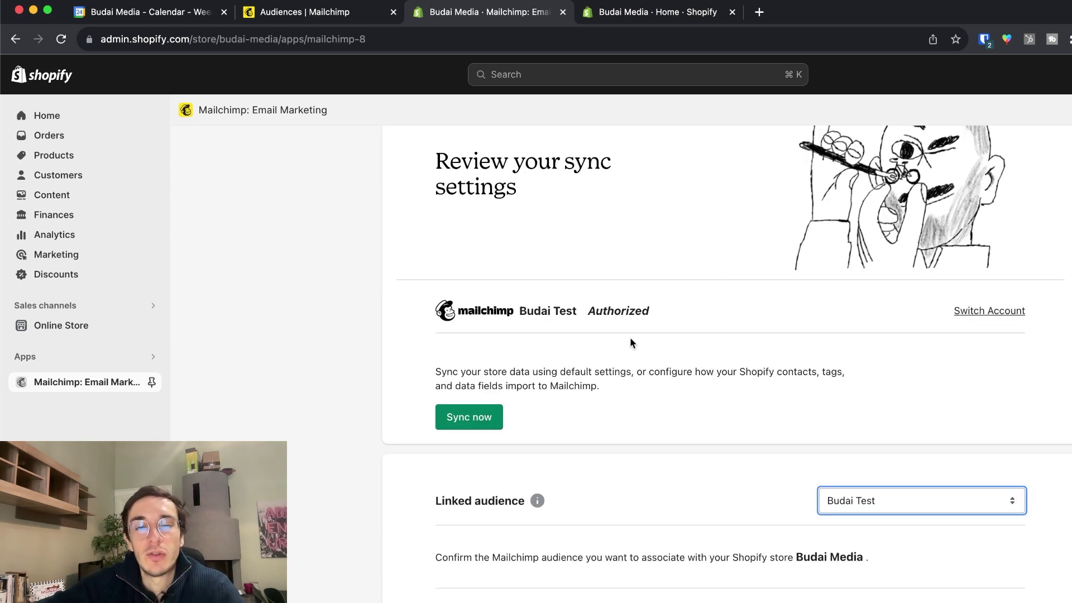
scroll(656, 344, down, 1)
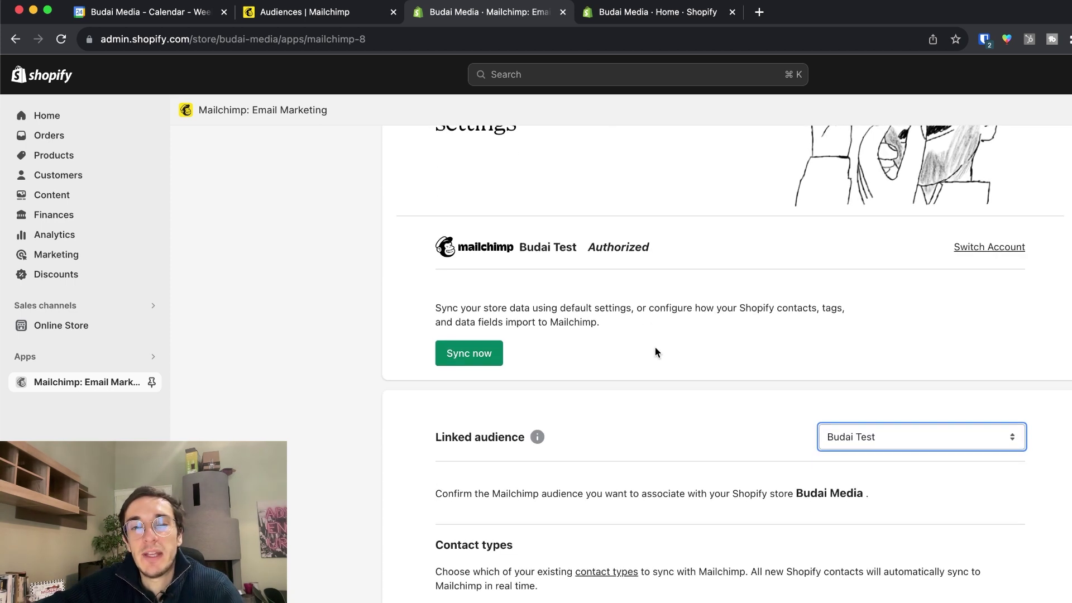
click(861, 443)
click(550, 457)
click(861, 444)
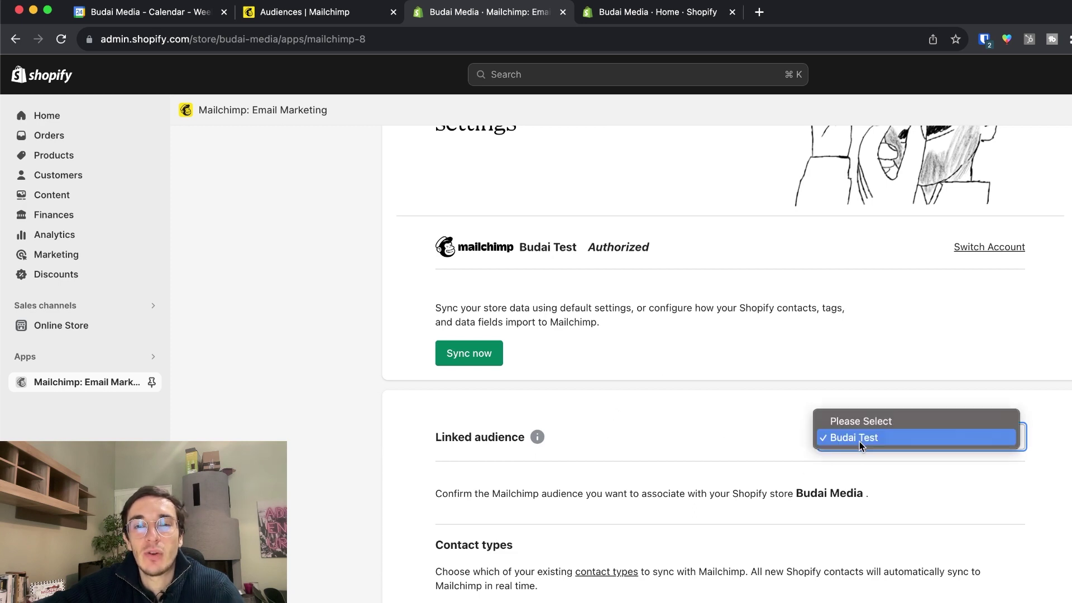
click(874, 439)
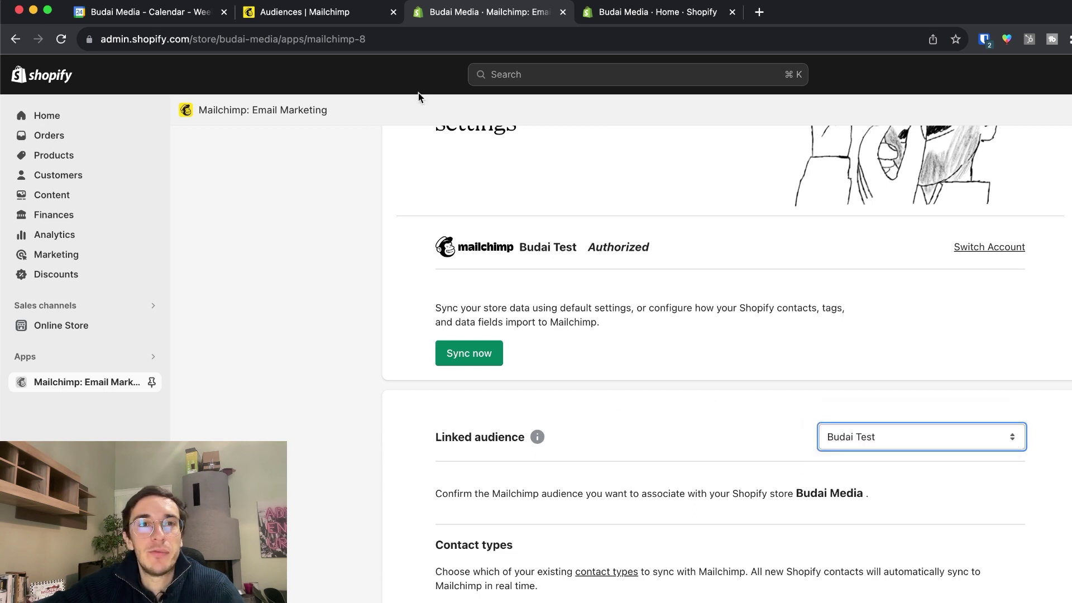
click(333, 13)
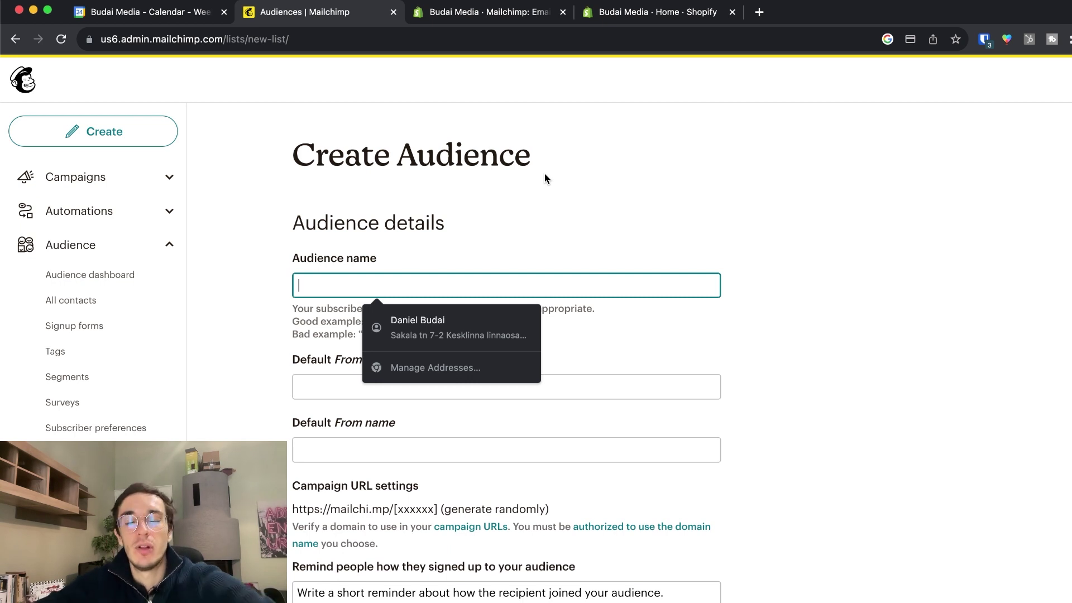
Step: Name the audience 'Shopify subscri…', use the saved sender email, and enter the sender name
text(Shop)
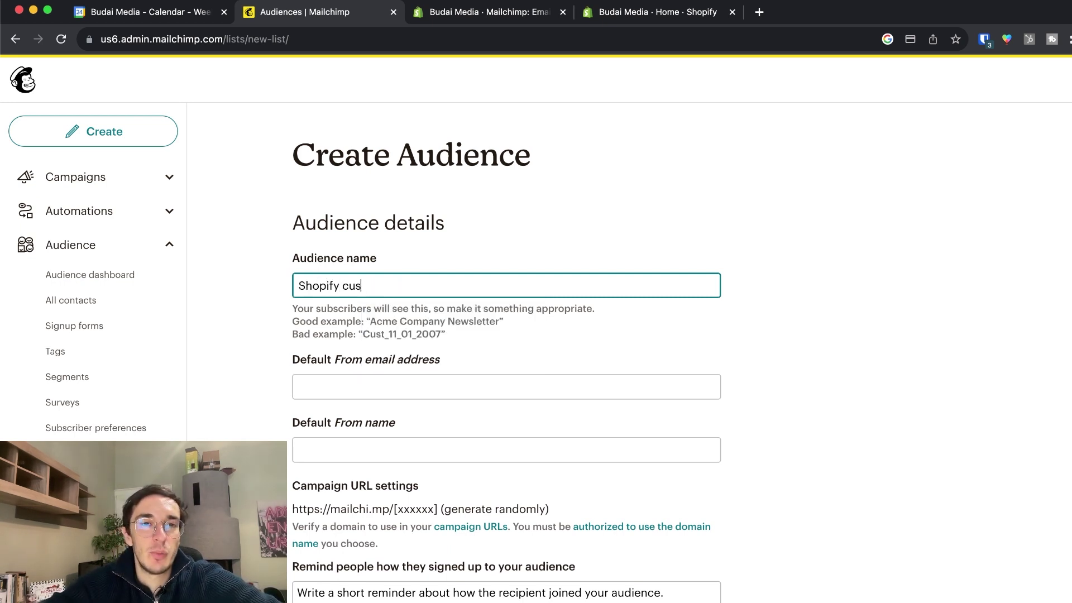
text(ify subscriber audience)
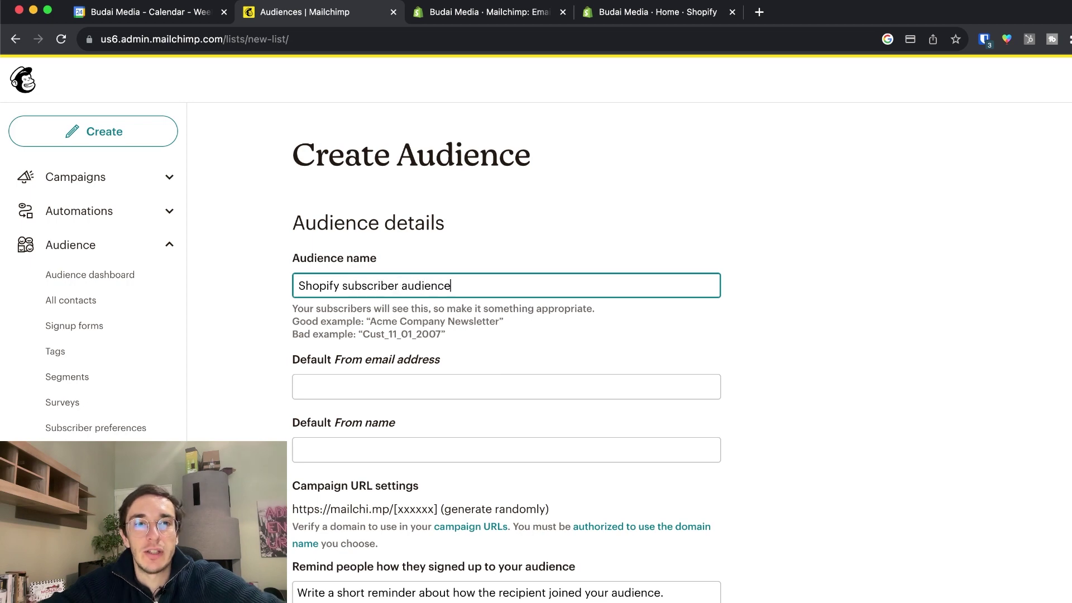
scroll(402, 233, down, 5)
click(402, 232)
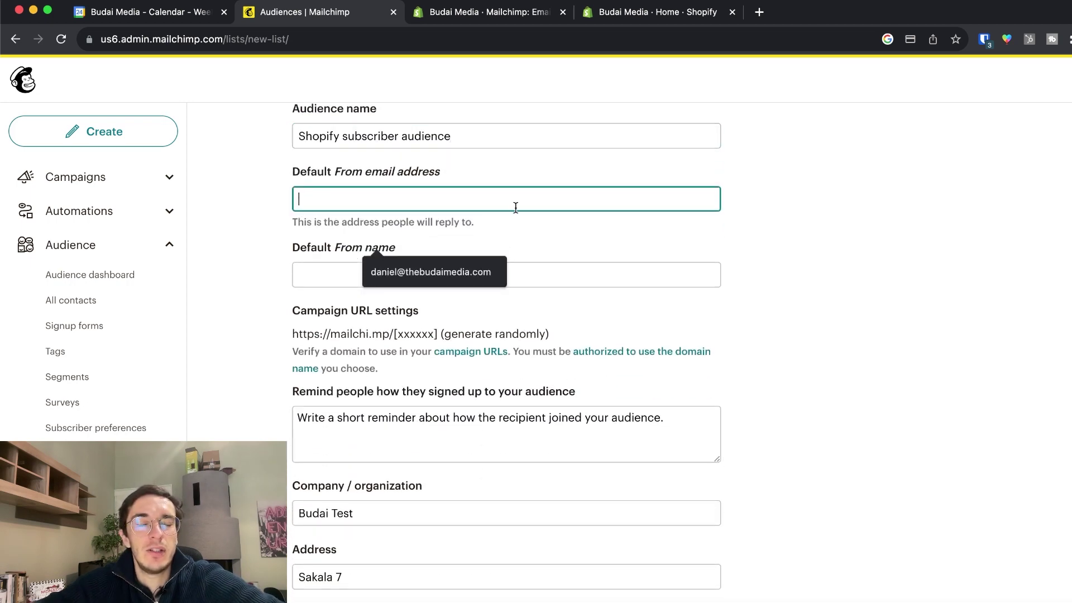
scroll(772, 230, up, 2)
click(431, 271)
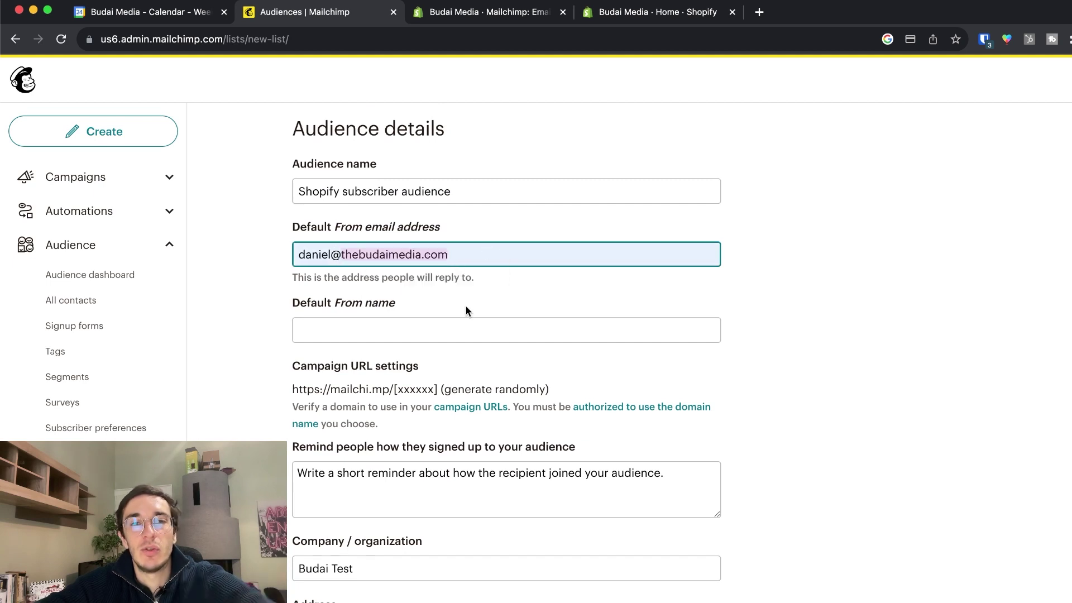
click(391, 333)
text(Daniel)
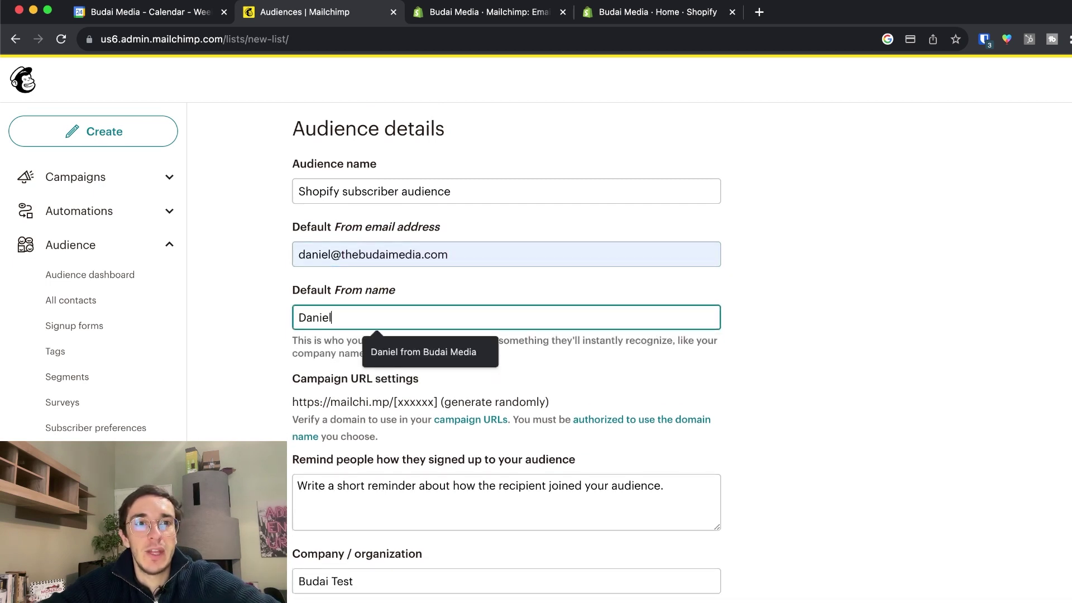
text( @)
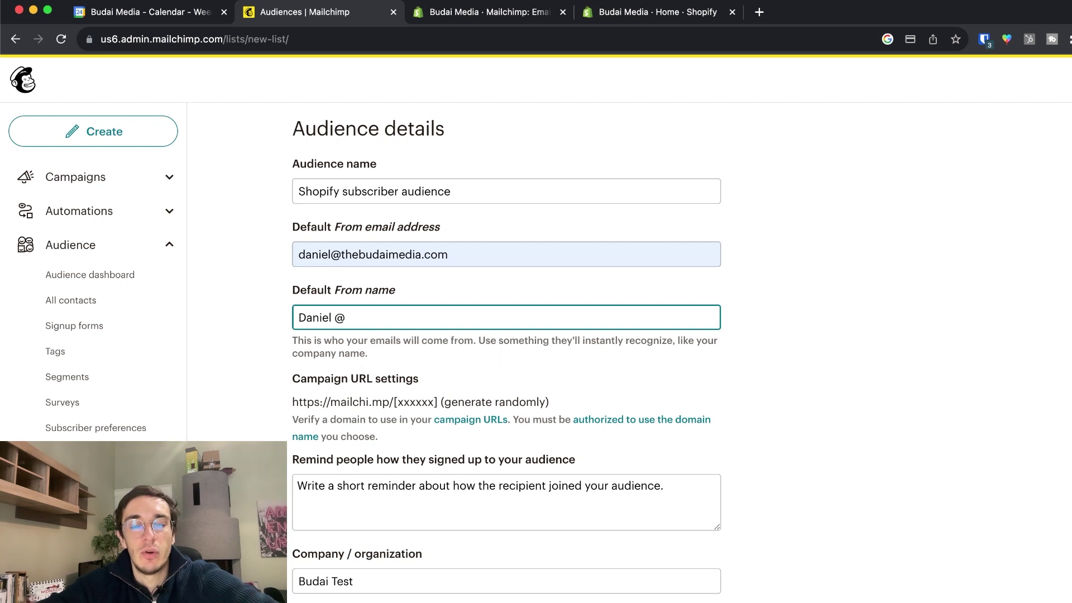
text( Budai Media)
Step: Set the reminder to 'You are receiving this email because you subscribed to Budai Media's newsletter'
scroll(300, 369, down, 3)
click(345, 412)
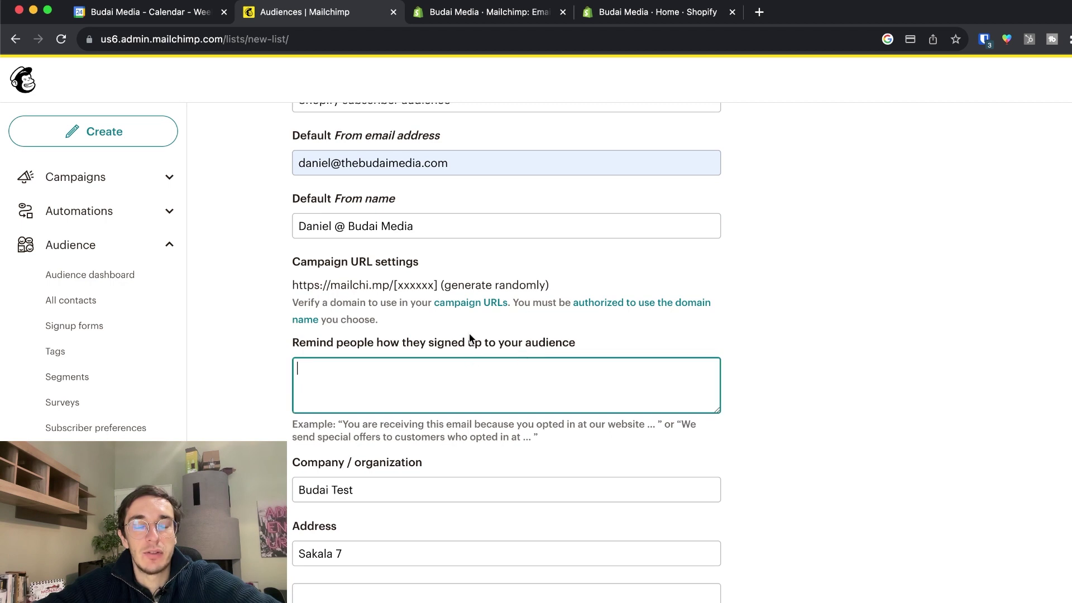
text(You are rec)
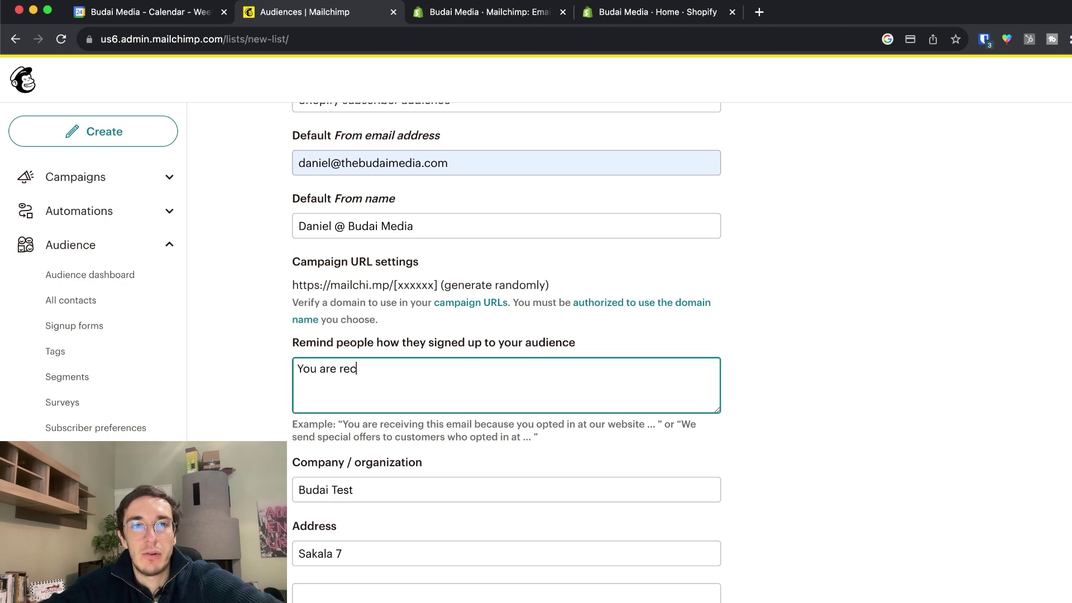
text(eiving this email because yo)
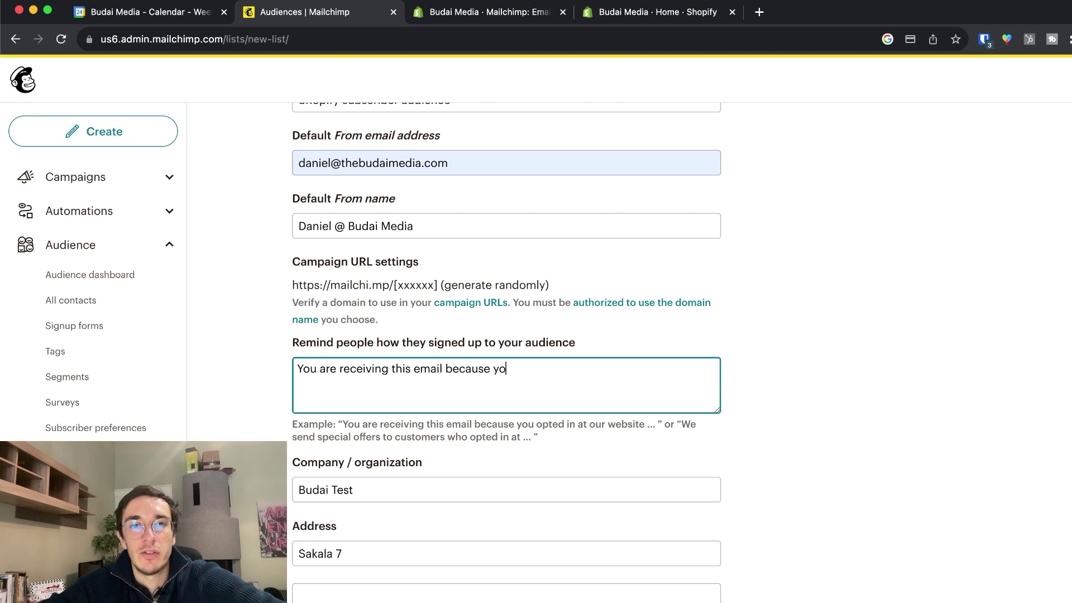
text(u subscribed to )
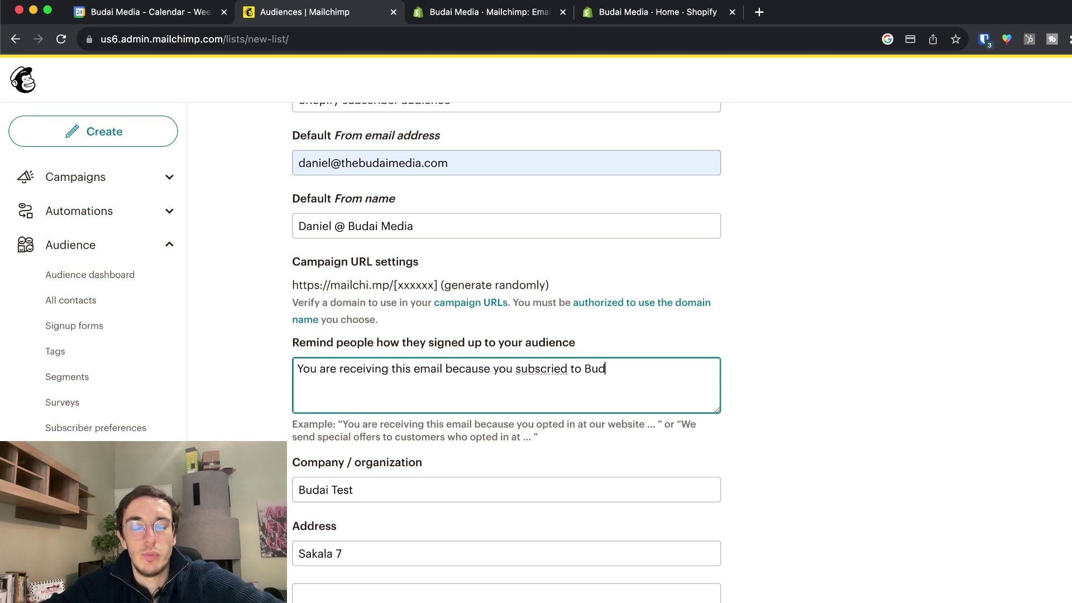
text(Budai Media's newsletter)
Step: Change the company name to Budai Media, leaving the phone number empty
scroll(333, 300, down, 3)
double_click(333, 299)
text(Media)
click(282, 435)
scroll(452, 412, down, 2)
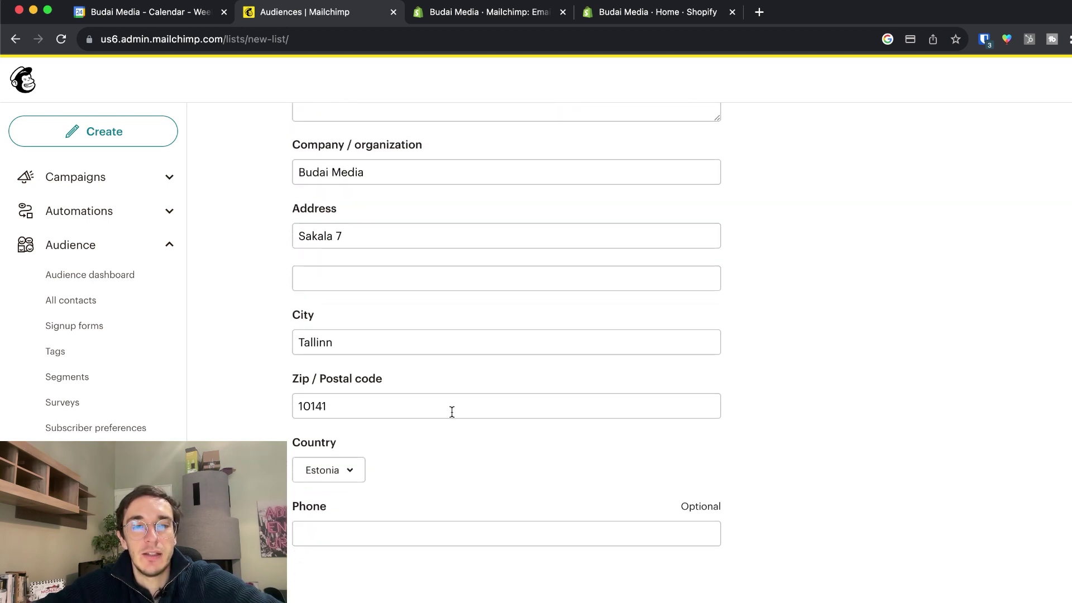
scroll(378, 533, down, 3)
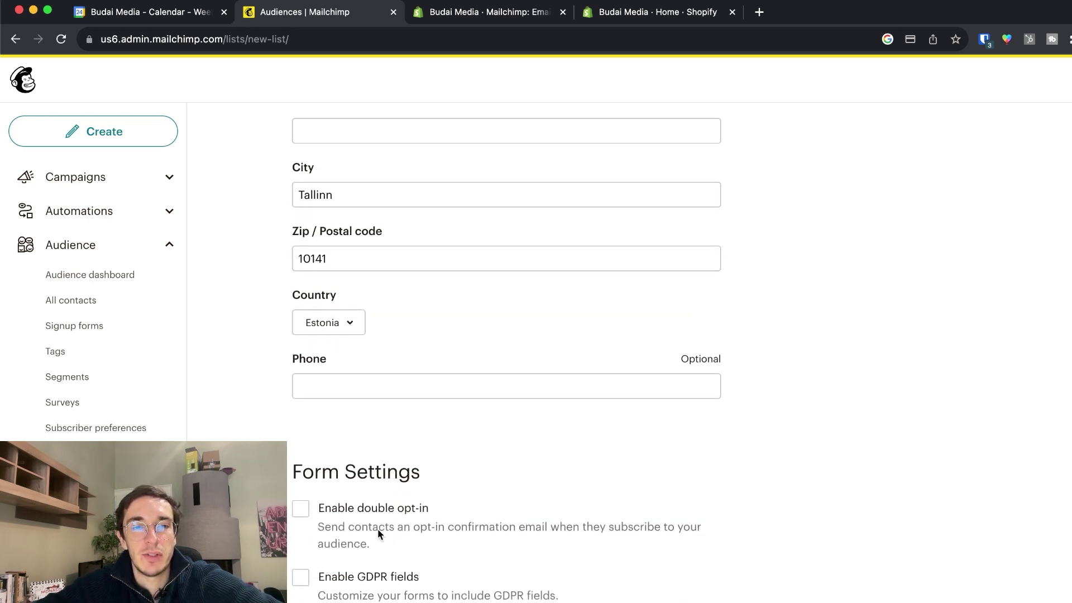
click(363, 387)
click(282, 419)
scroll(372, 492, down, 3)
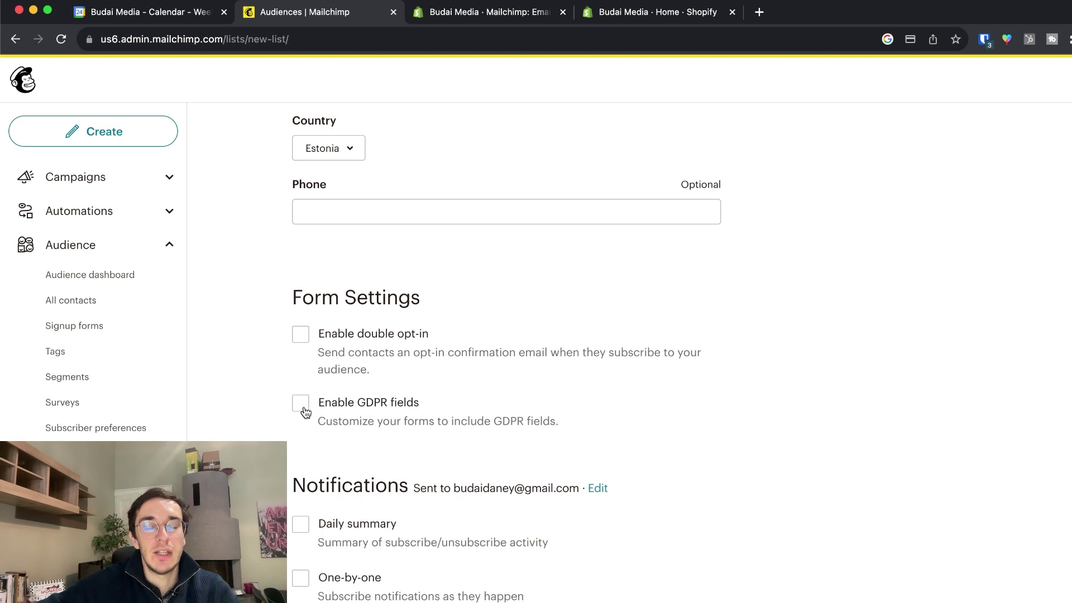
Step: Save the audience with double opt-in and GDPR fields off, and confirm it appears among all audiences
scroll(285, 354, down, 1)
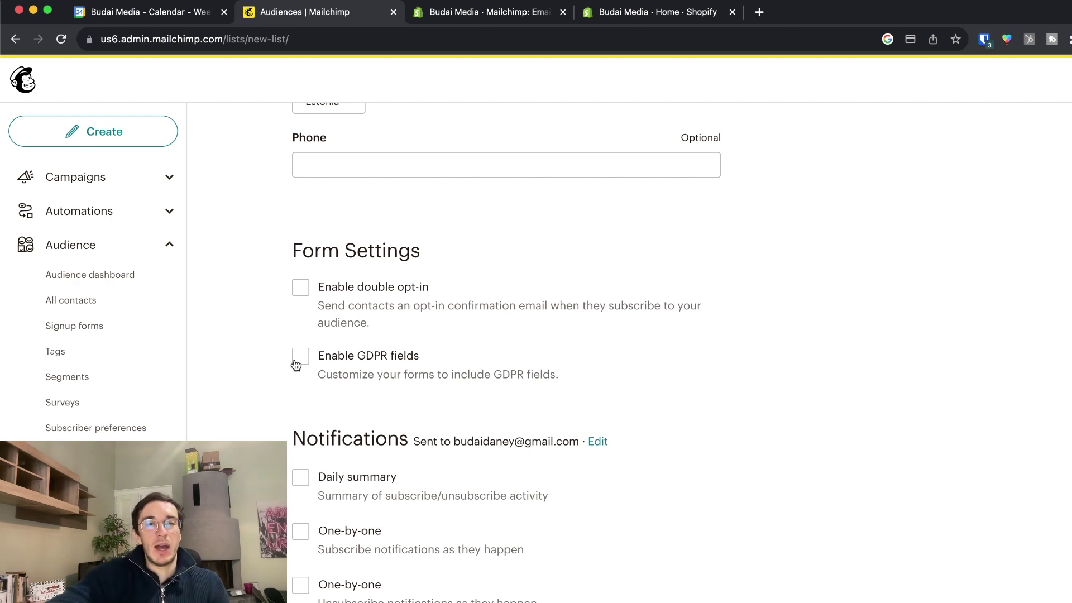
scroll(317, 394, down, 1)
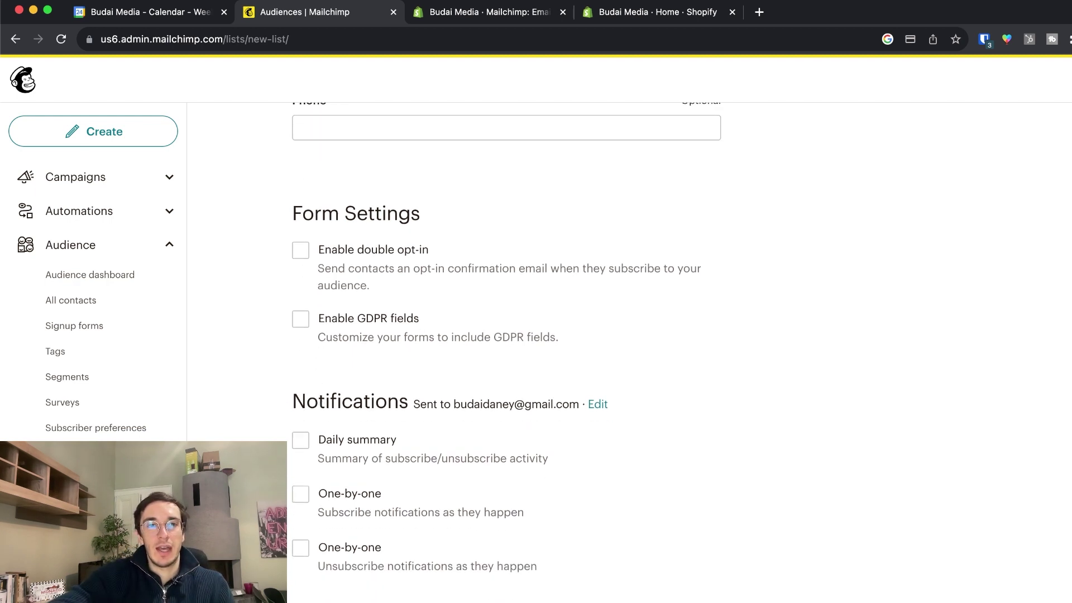
key(Return)
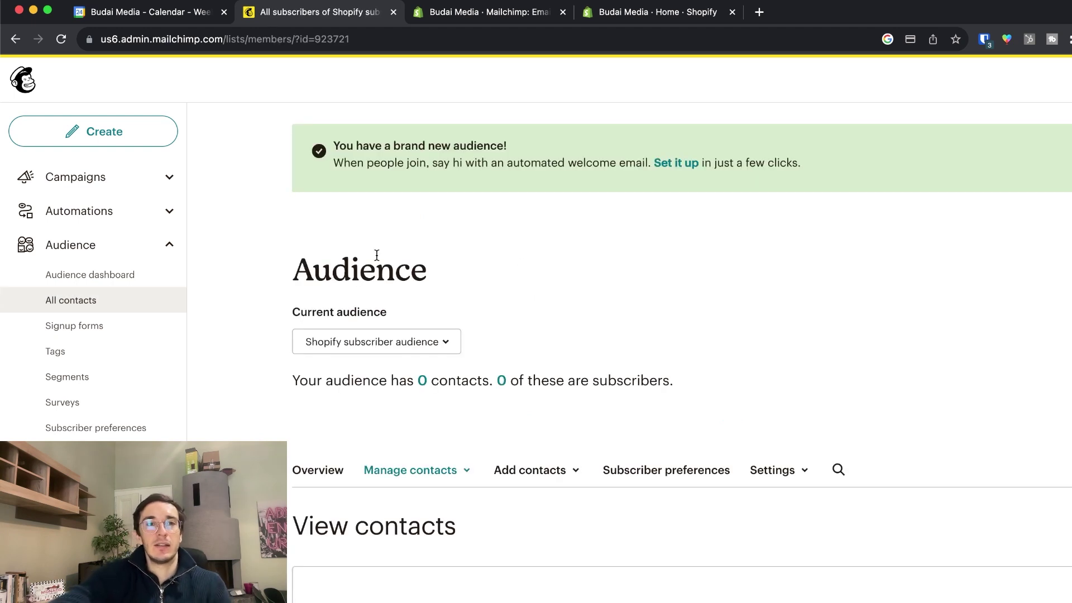
click(69, 277)
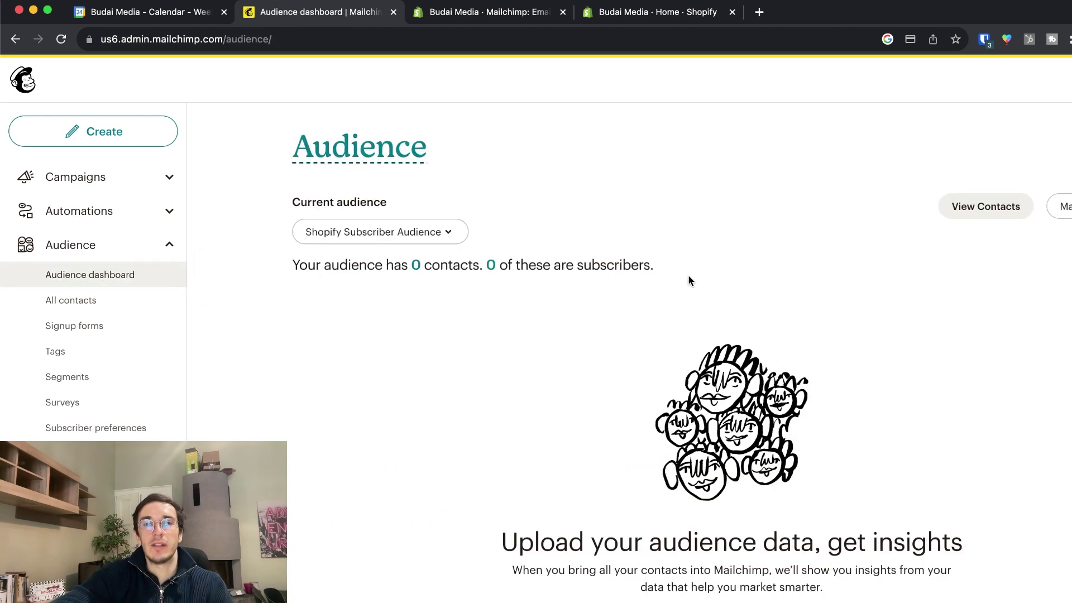
click(161, 306)
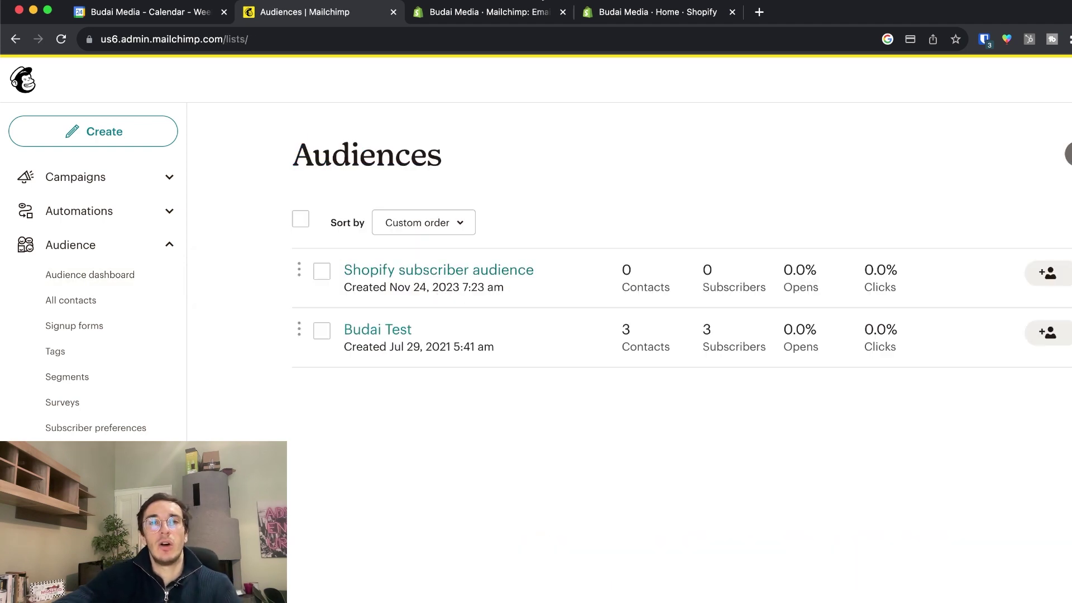
click(523, 12)
Step: Reload the app, link the Shopify subscriber audience, and untick syncing of non-subscribed contacts
scroll(841, 375, down, 3)
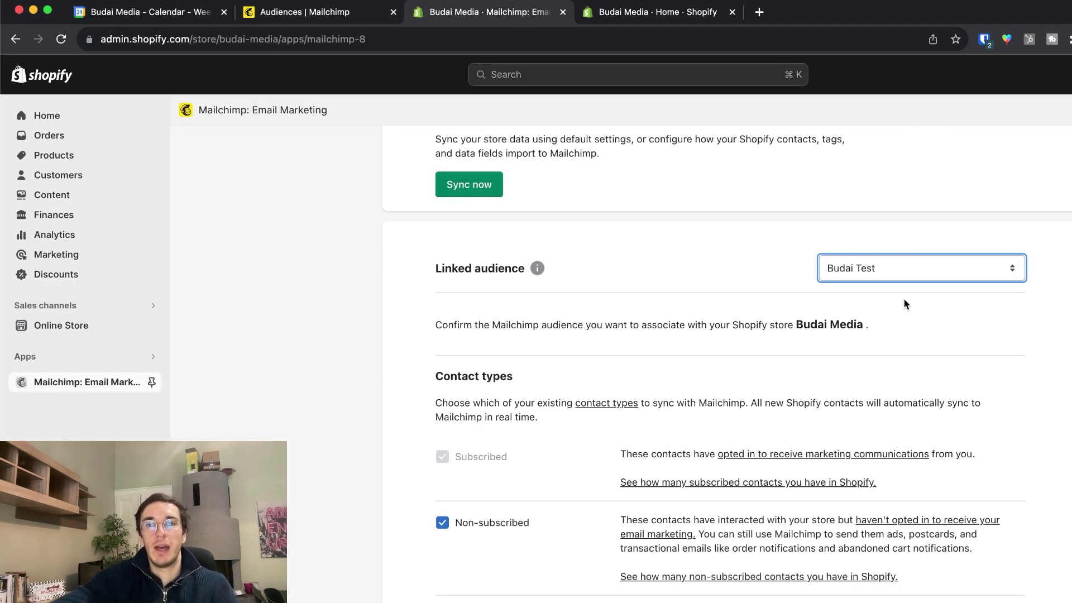
click(848, 268)
click(725, 271)
click(60, 38)
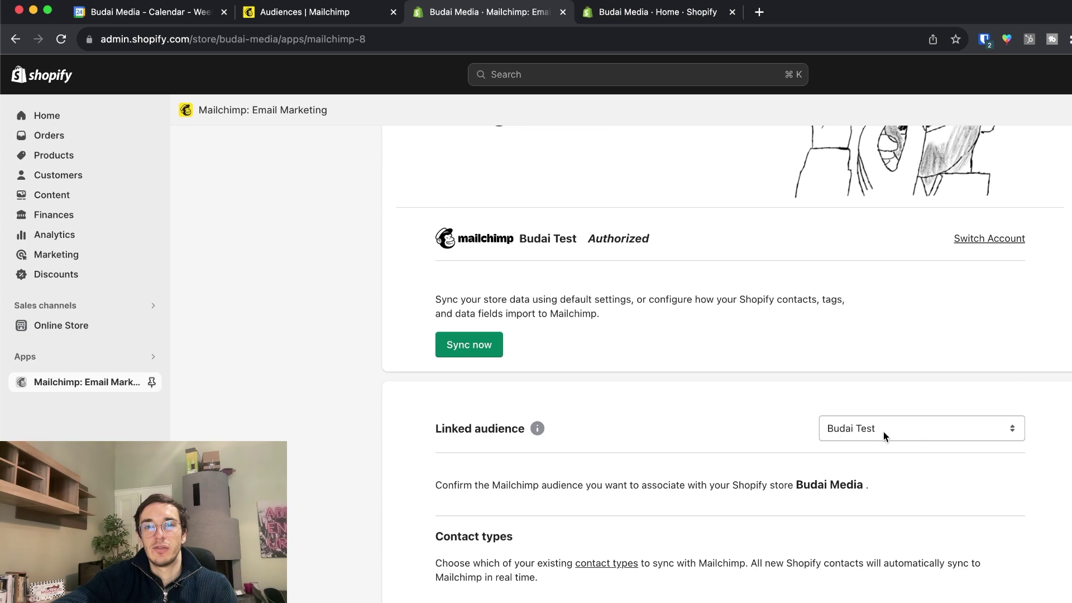
click(883, 431)
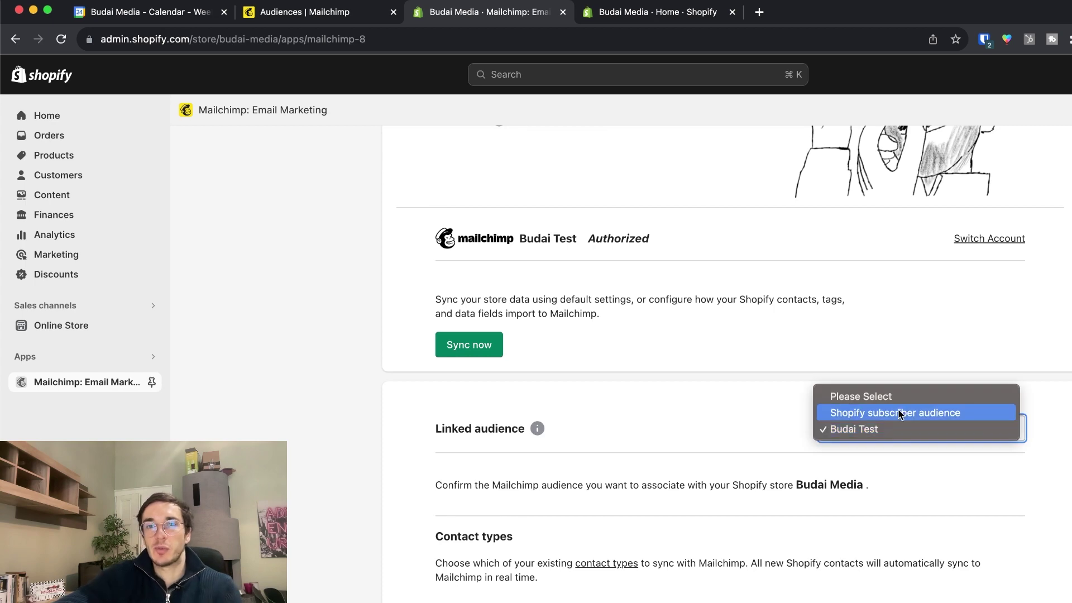
click(899, 413)
scroll(670, 401, down, 3)
scroll(592, 370, down, 2)
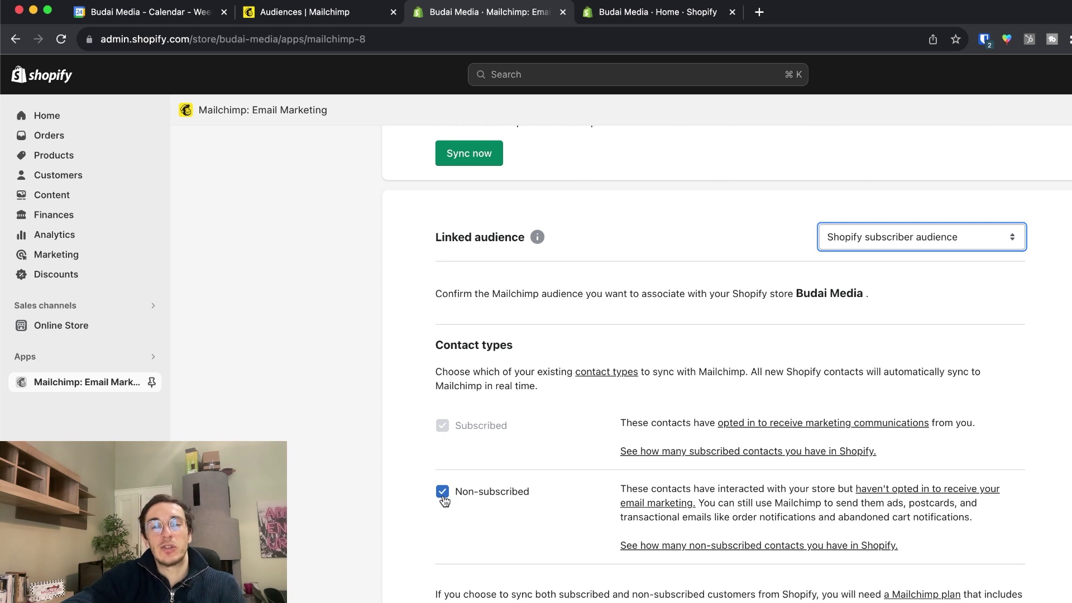
drag(711, 488, 777, 486)
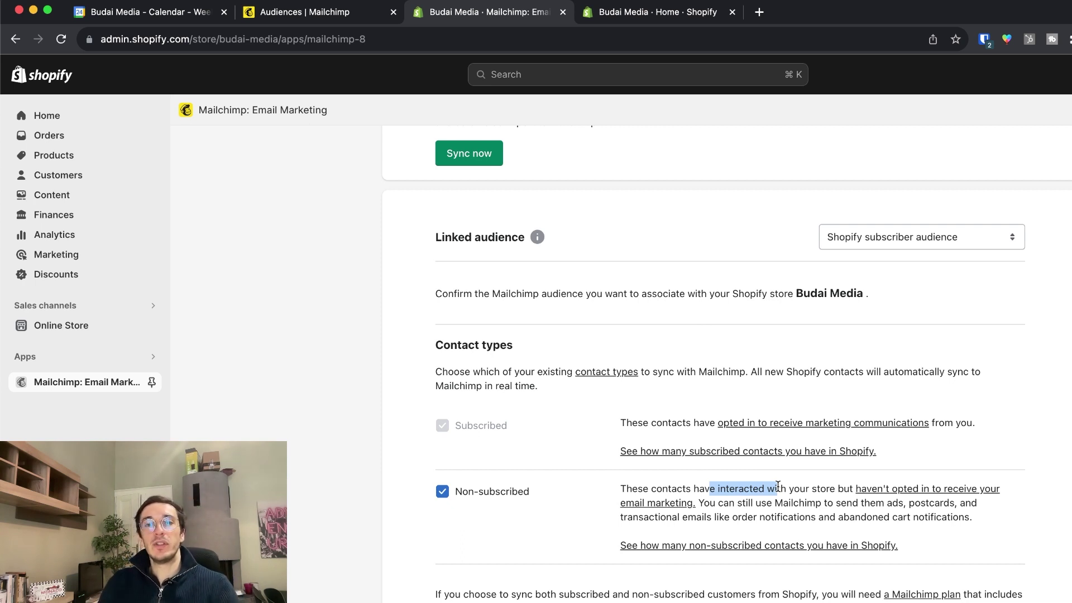
click(442, 491)
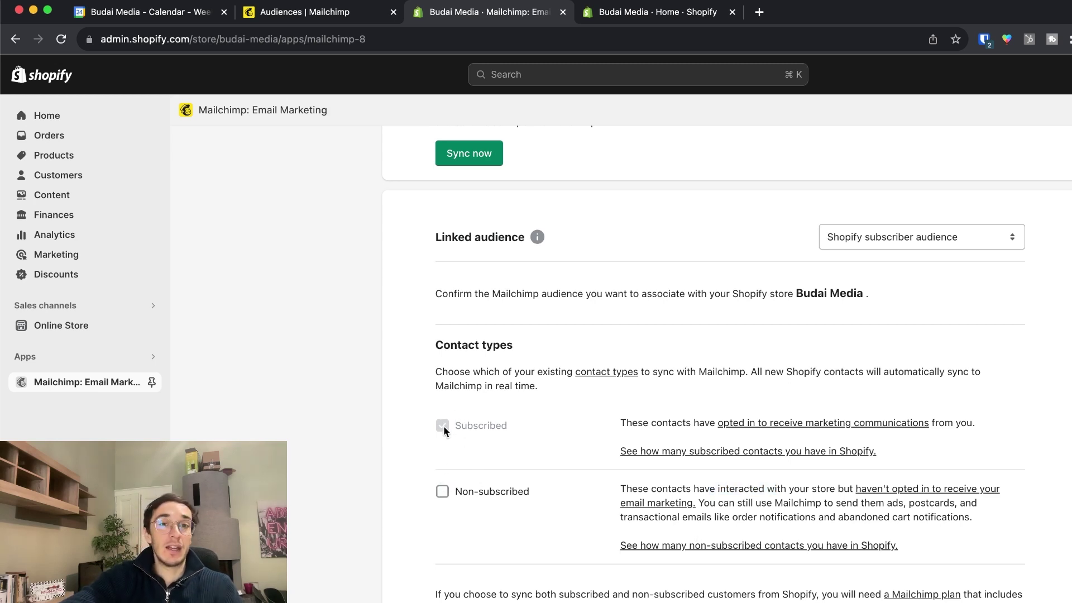
Step: Scroll down the sync settings, leaving Sync all tags checked
scroll(496, 450, down, 3)
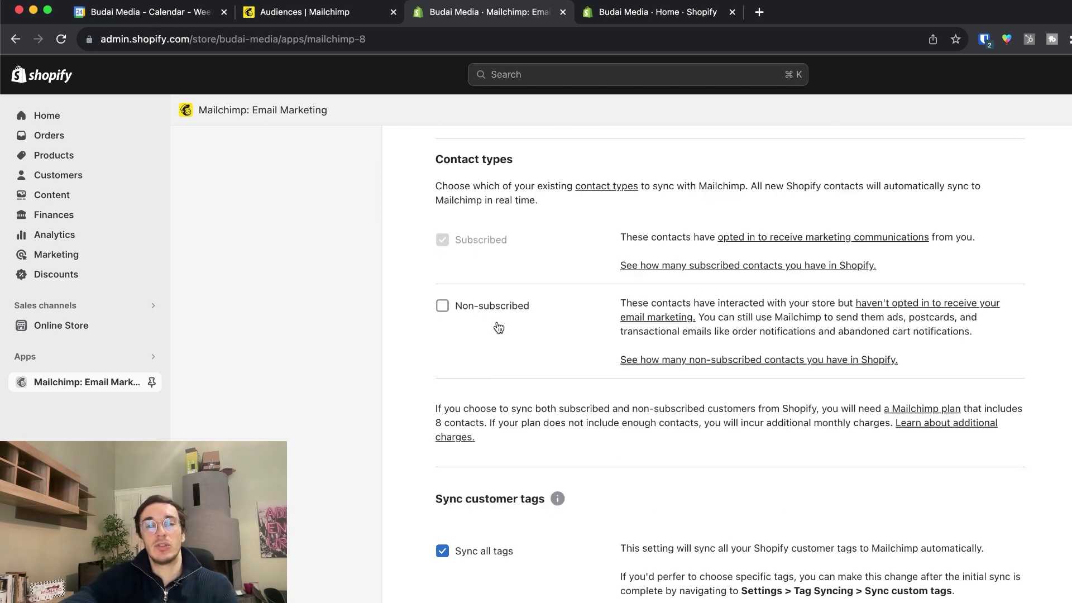
scroll(498, 326, down, 1)
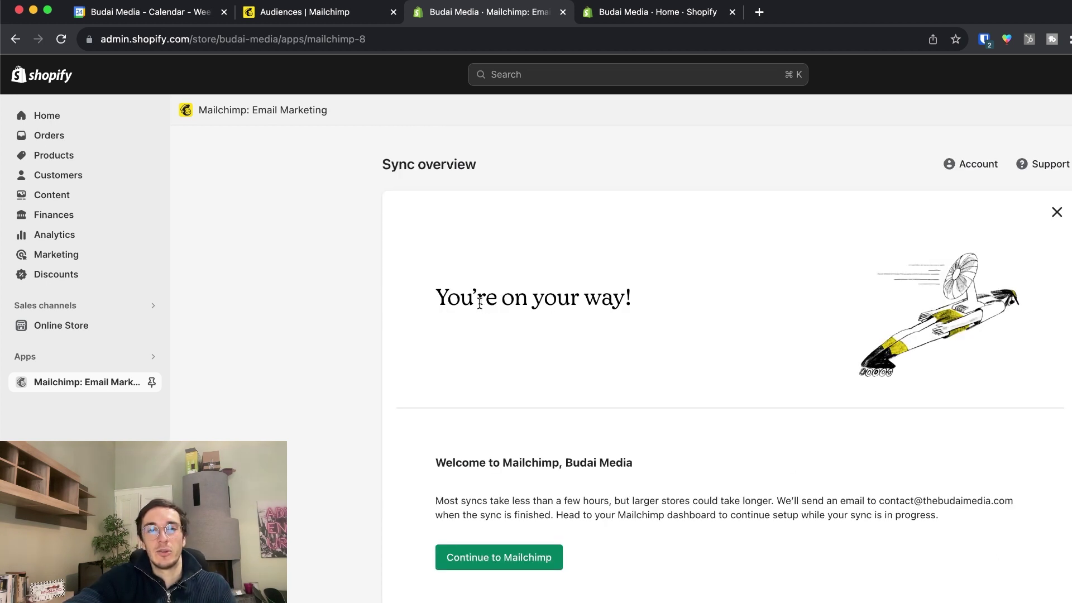
drag(478, 297, 632, 296)
scroll(595, 401, down, 2)
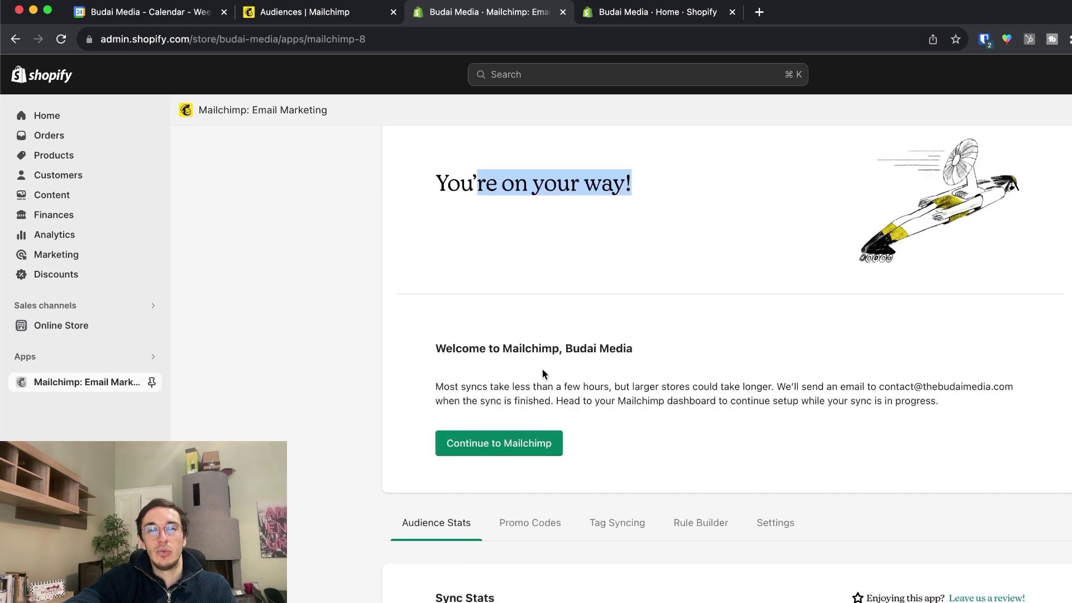
drag(456, 387, 530, 385)
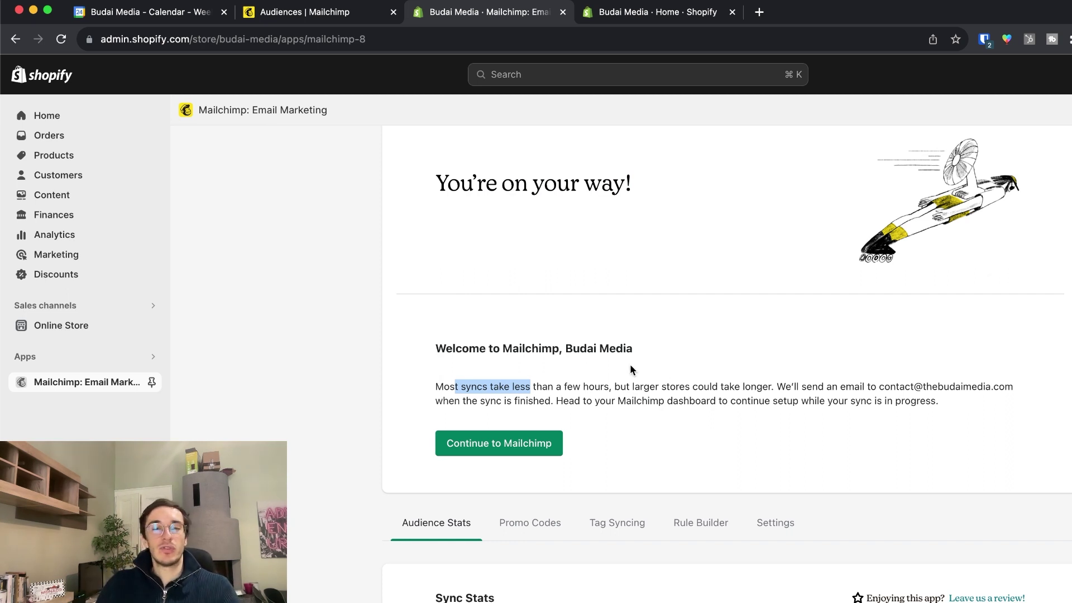
scroll(630, 364, down, 3)
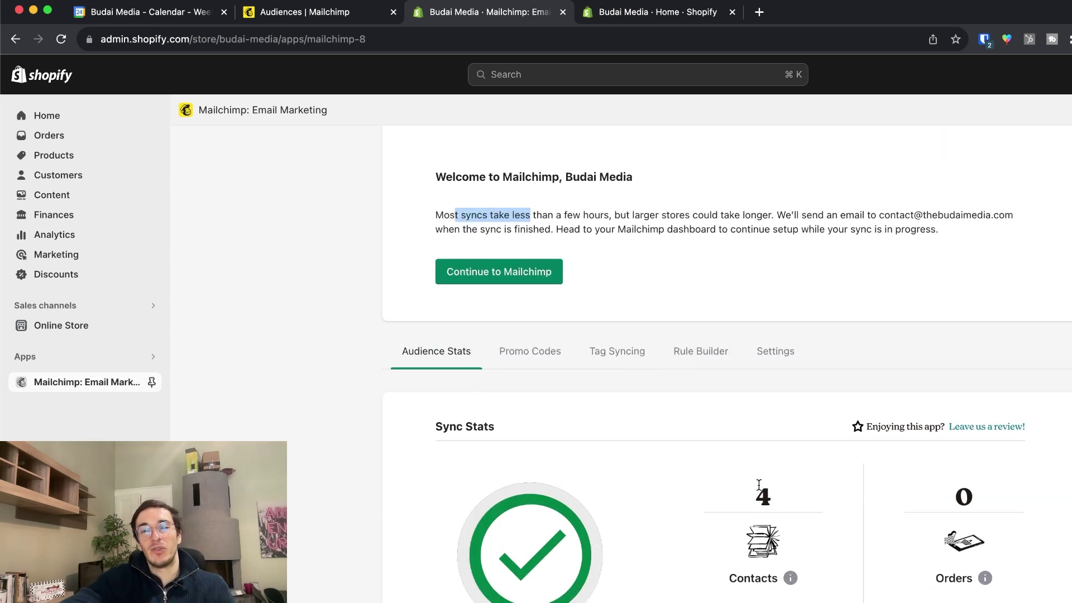
scroll(773, 450, down, 2)
scroll(773, 450, up, 7)
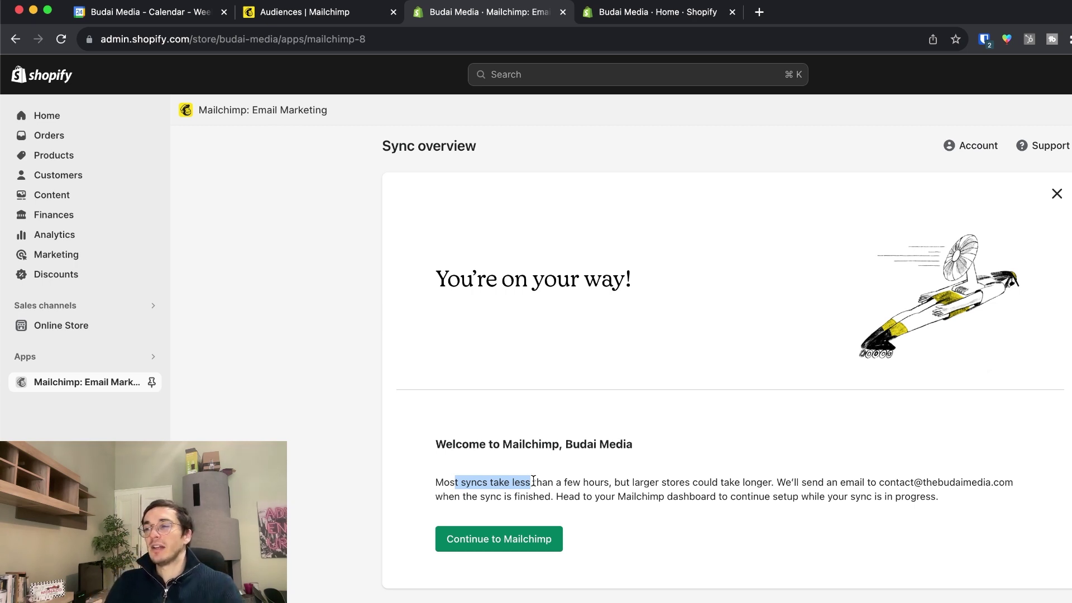
scroll(545, 322, down, 10)
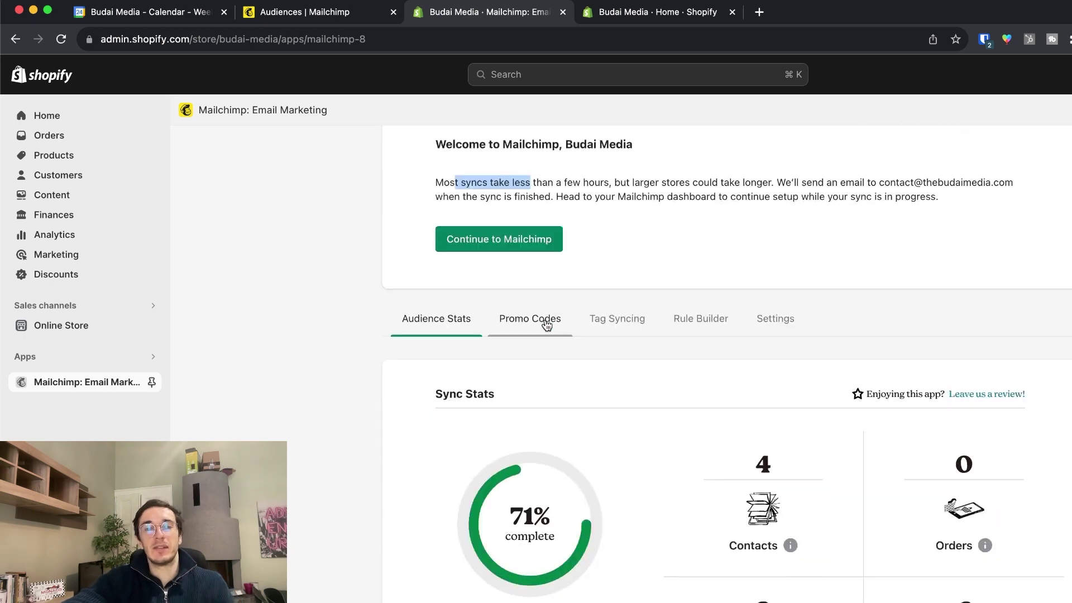
scroll(545, 324, down, 4)
scroll(545, 324, up, 5)
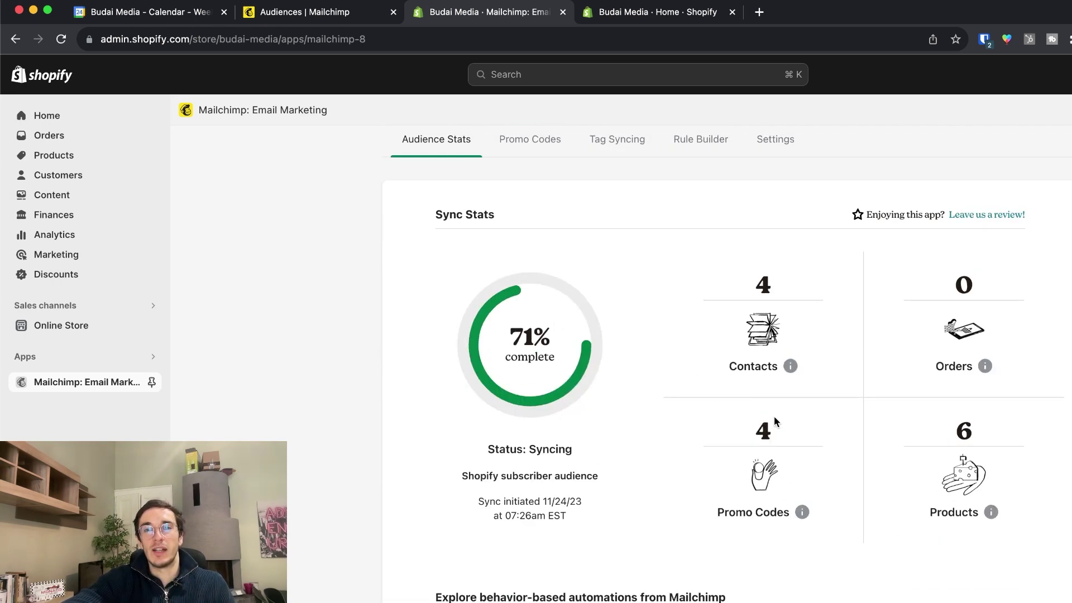
scroll(829, 327, down, 5)
scroll(830, 329, down, 4)
scroll(569, 364, up, 15)
Step: Continue to the store's Mailchimp integration and open the Pop-up Form Builder from its pop-up form recommendation
click(520, 540)
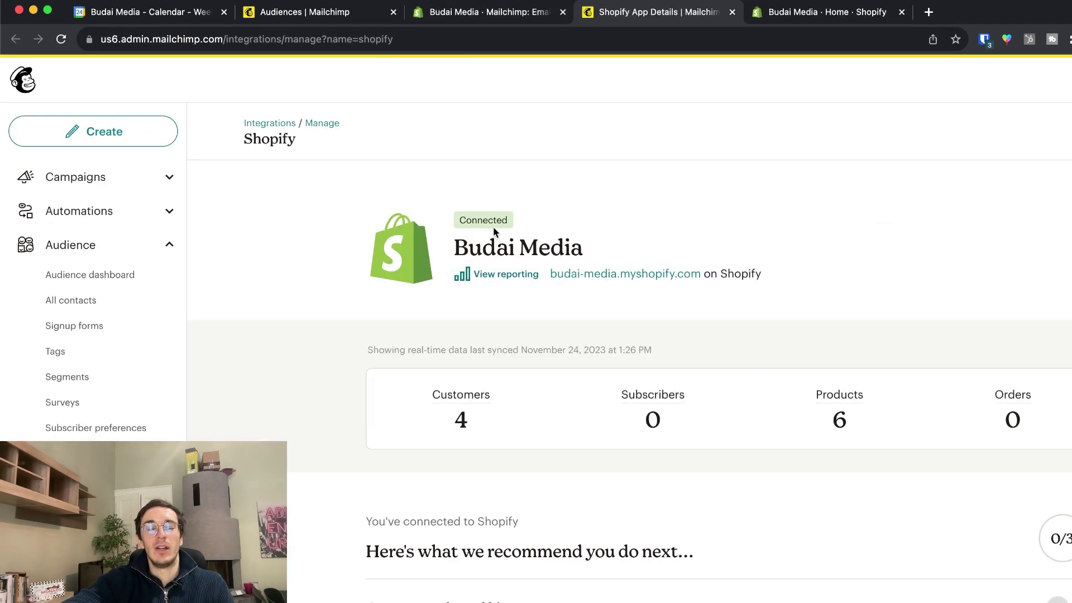
scroll(581, 326, down, 15)
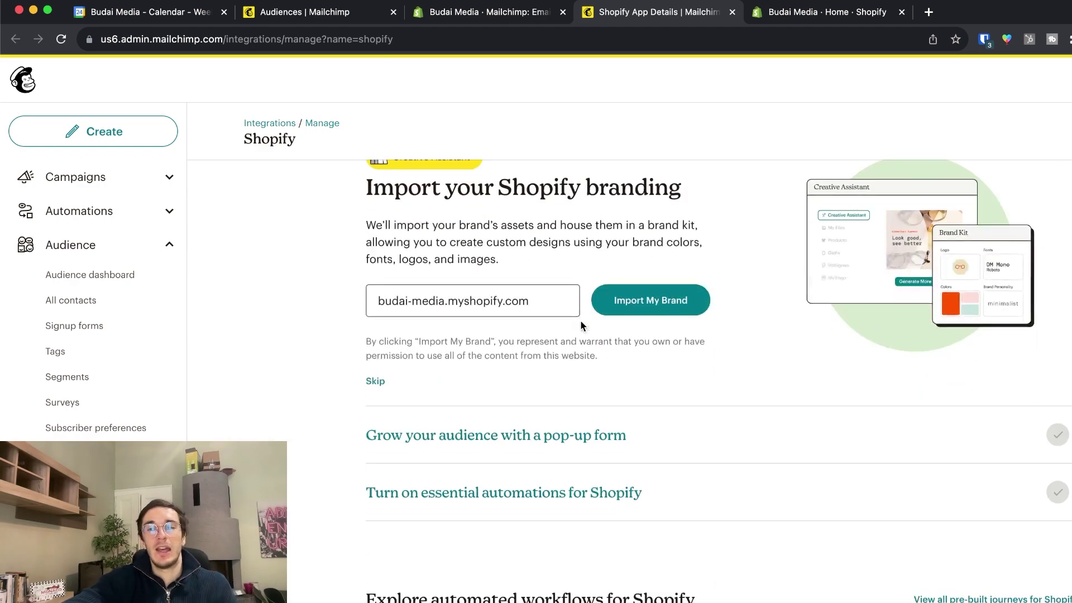
scroll(581, 321, up, 15)
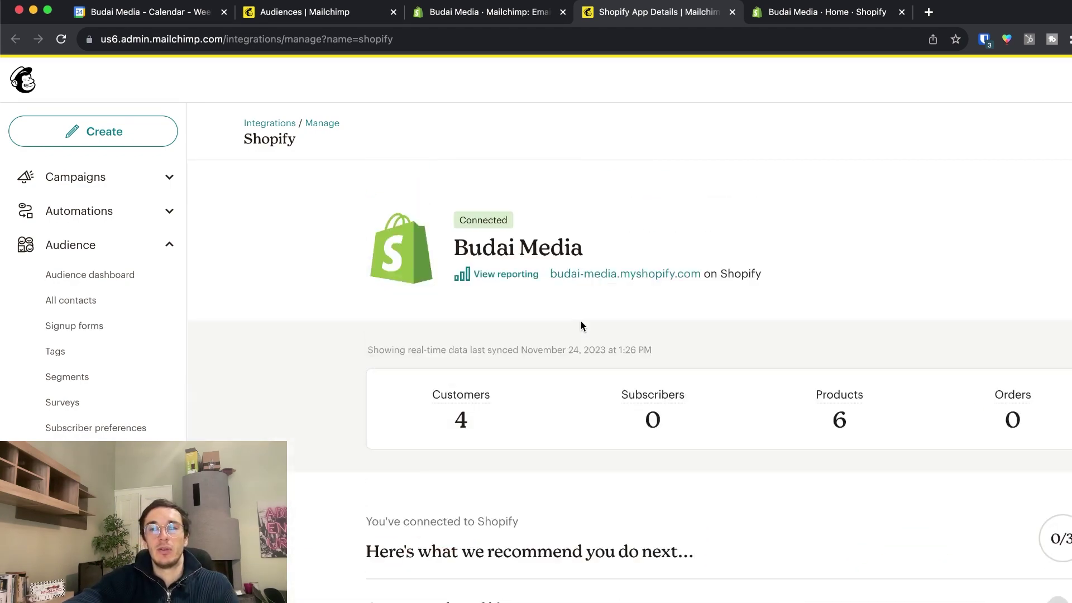
scroll(581, 366, down, 10)
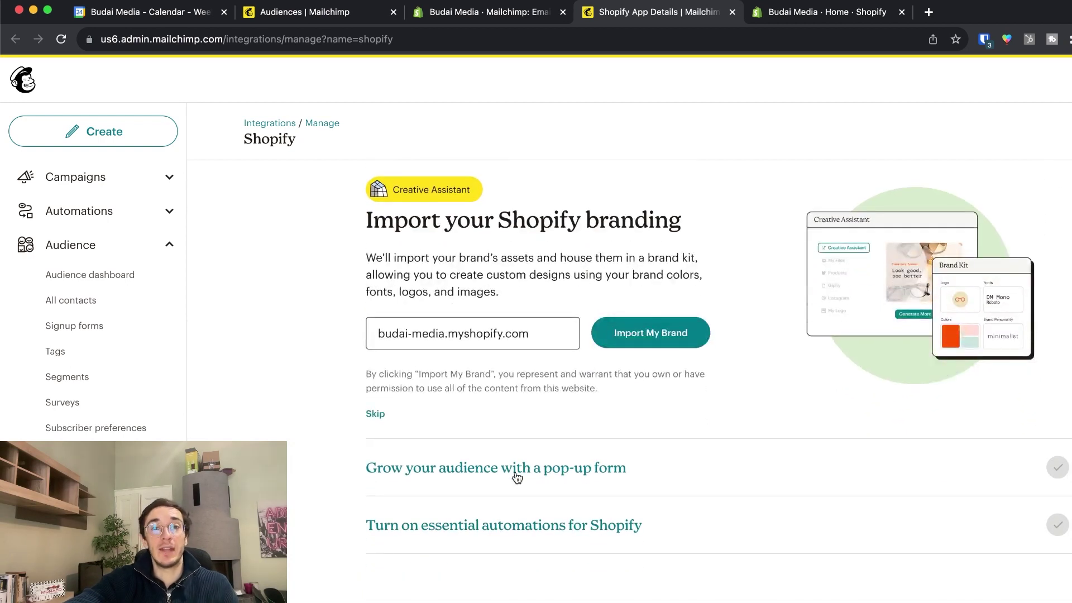
scroll(518, 478, up, 5)
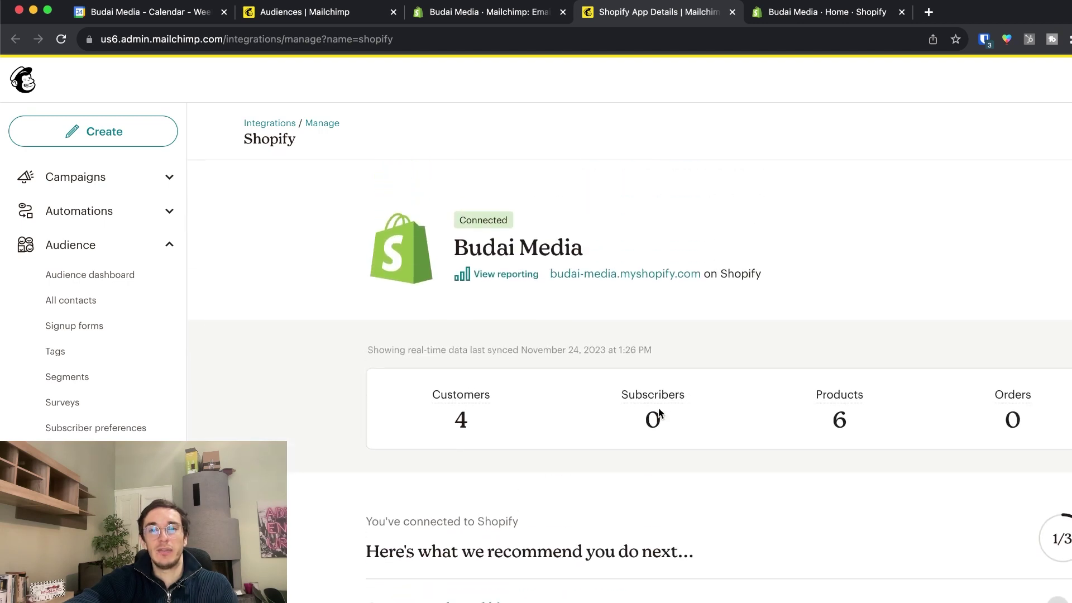
scroll(659, 408, down, 3)
scroll(659, 408, down, 3)
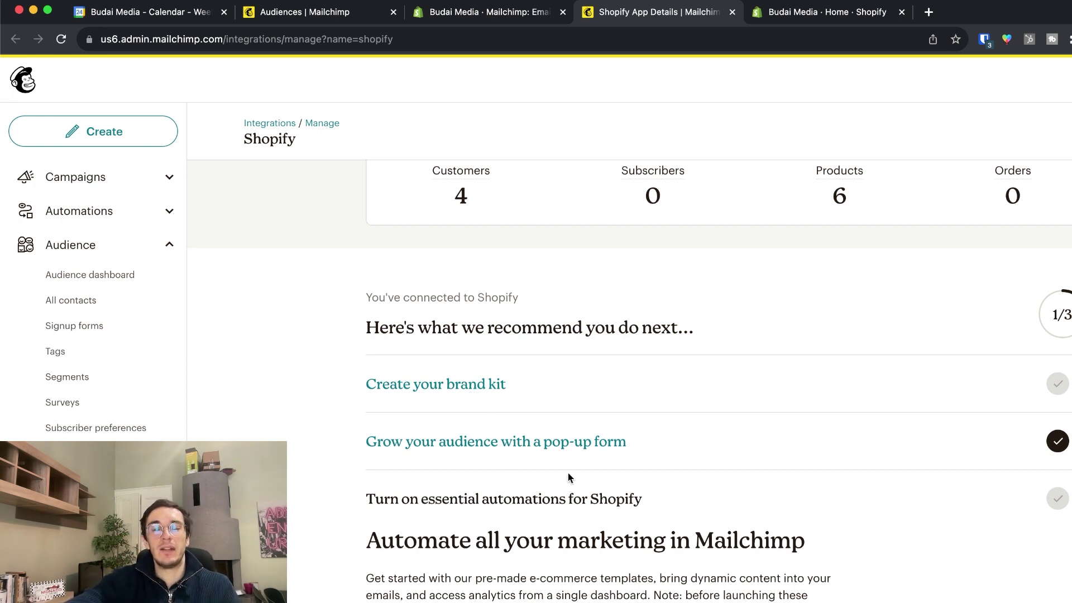
click(519, 444)
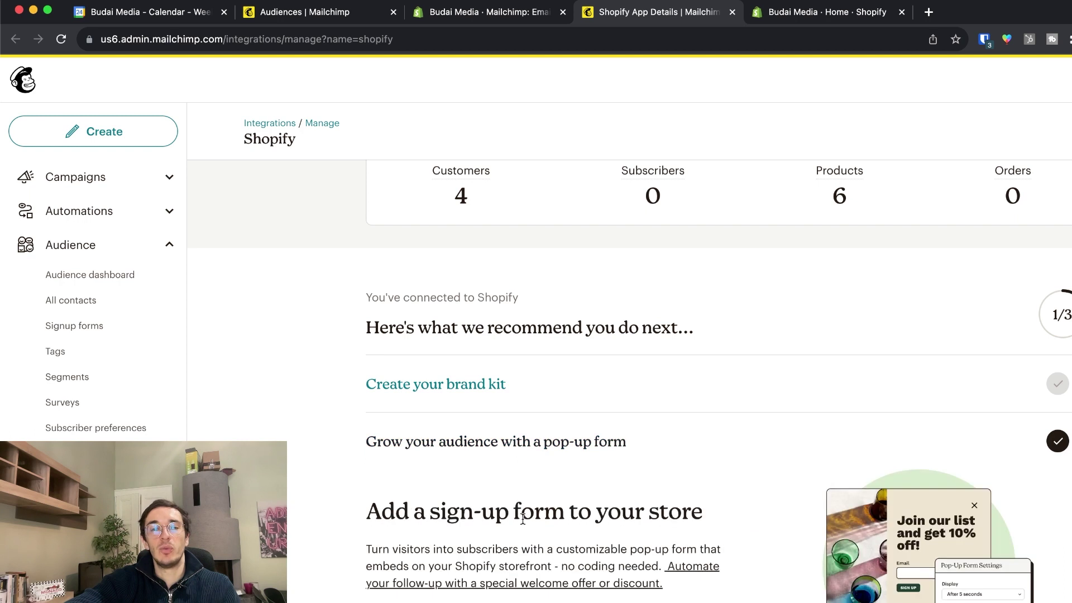
click(519, 536)
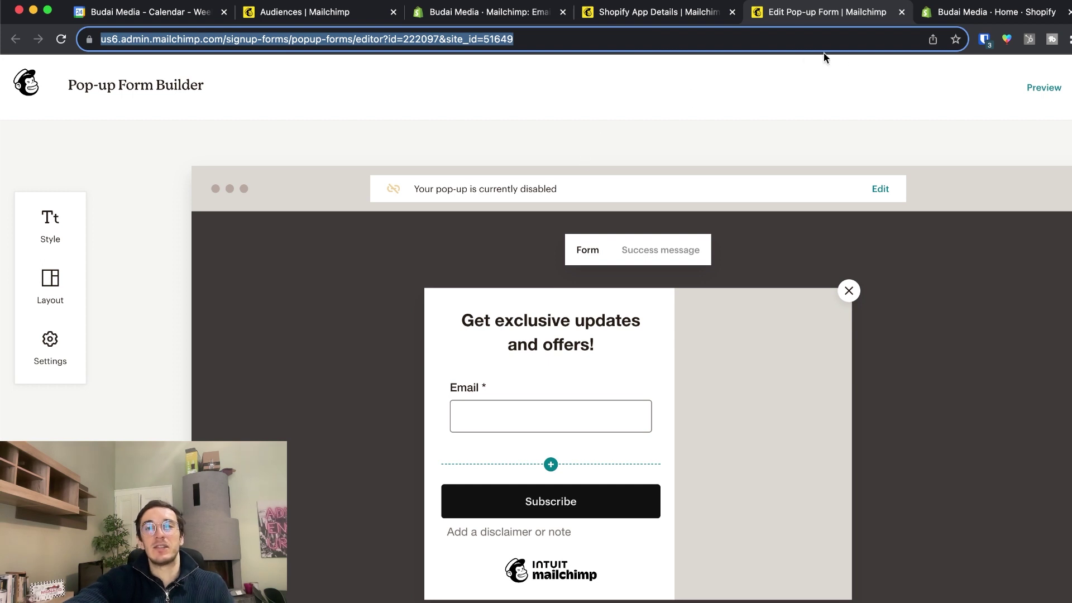
Step: View the Budai Test audience's contacts and check the available tags for the first contact
key(super+2)
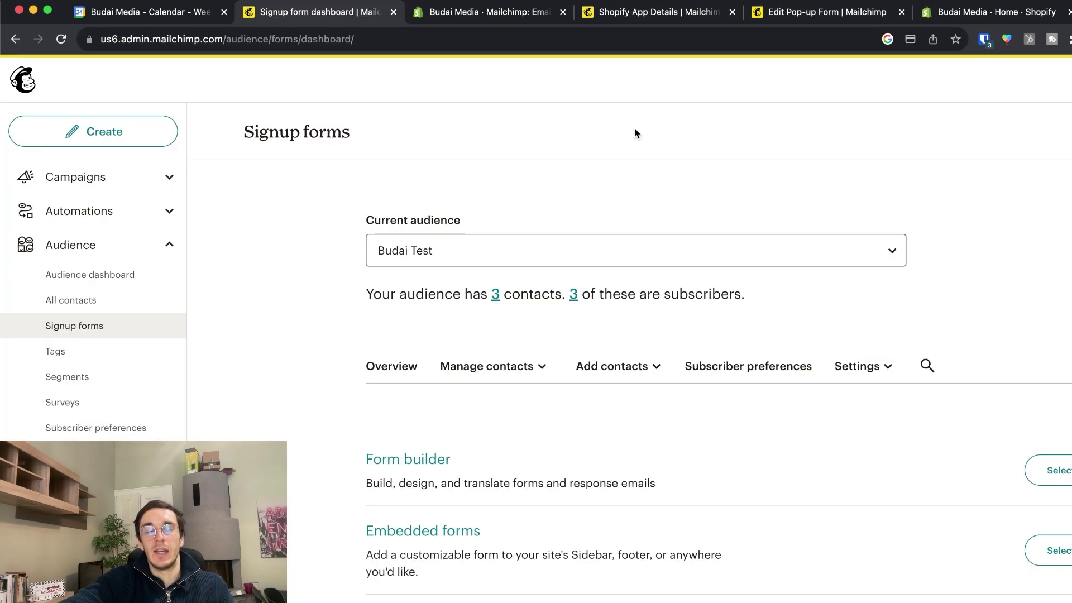
click(514, 253)
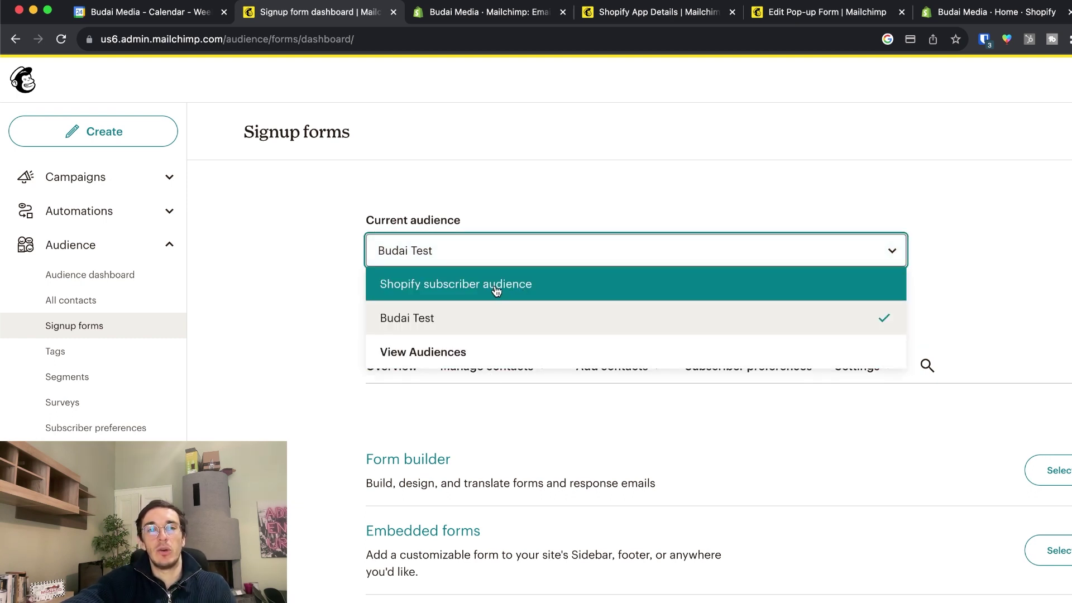
click(426, 321)
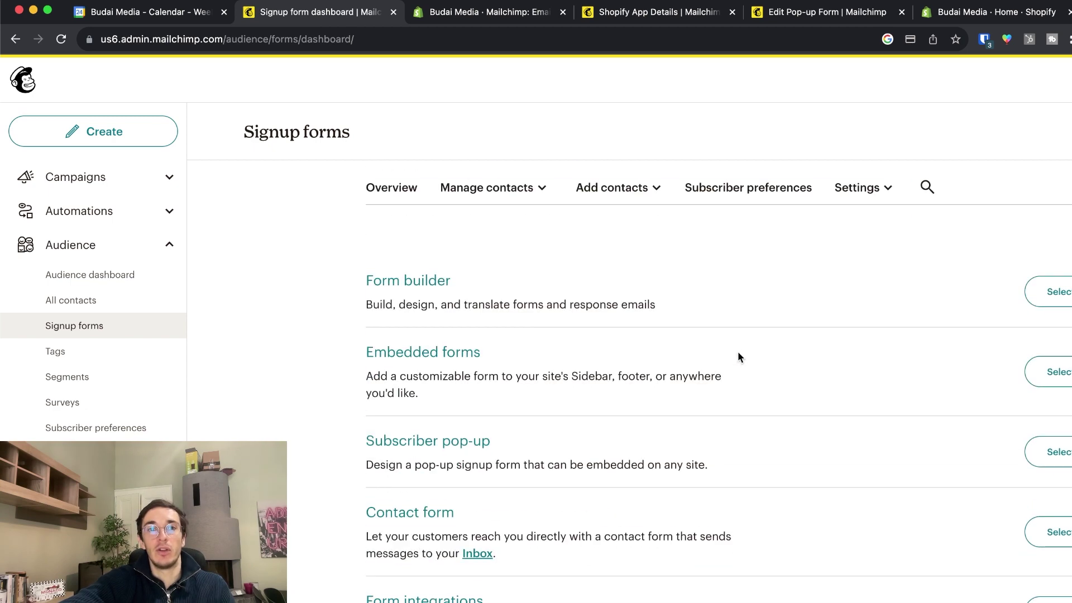
click(505, 373)
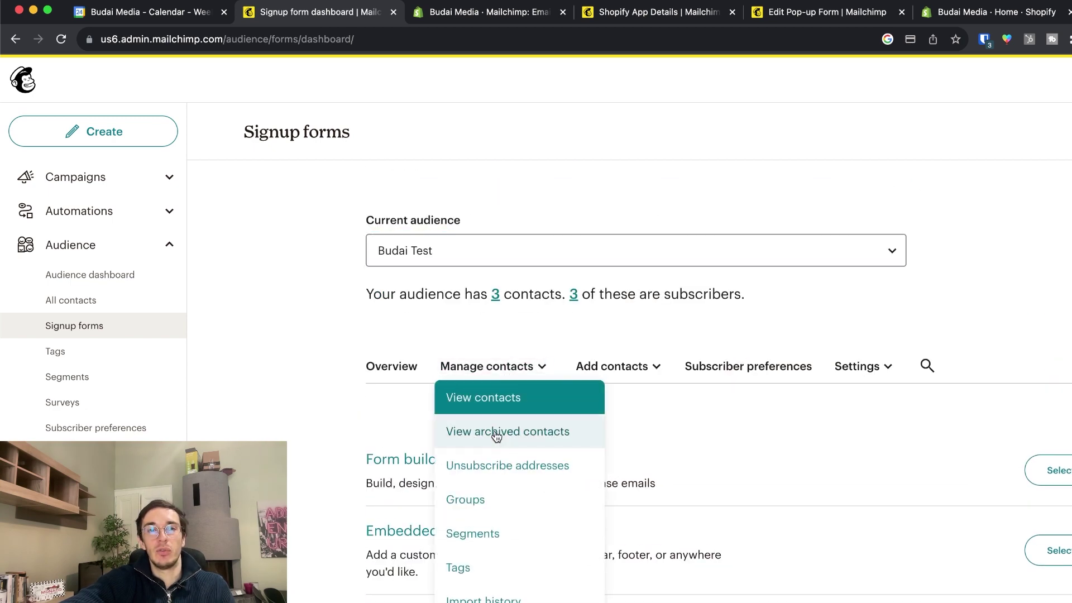
click(505, 403)
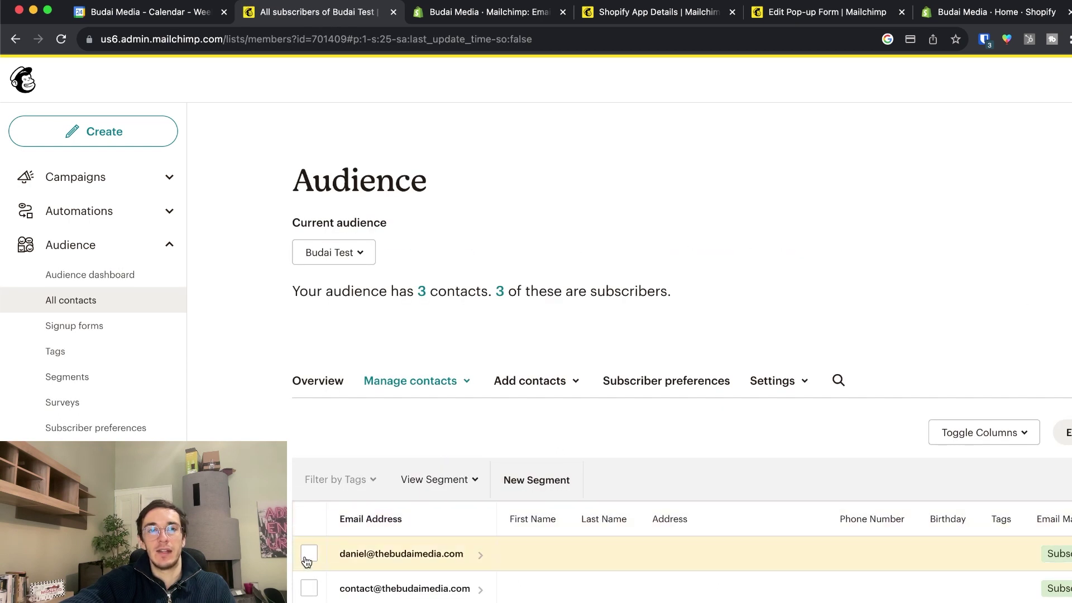
click(309, 553)
click(384, 481)
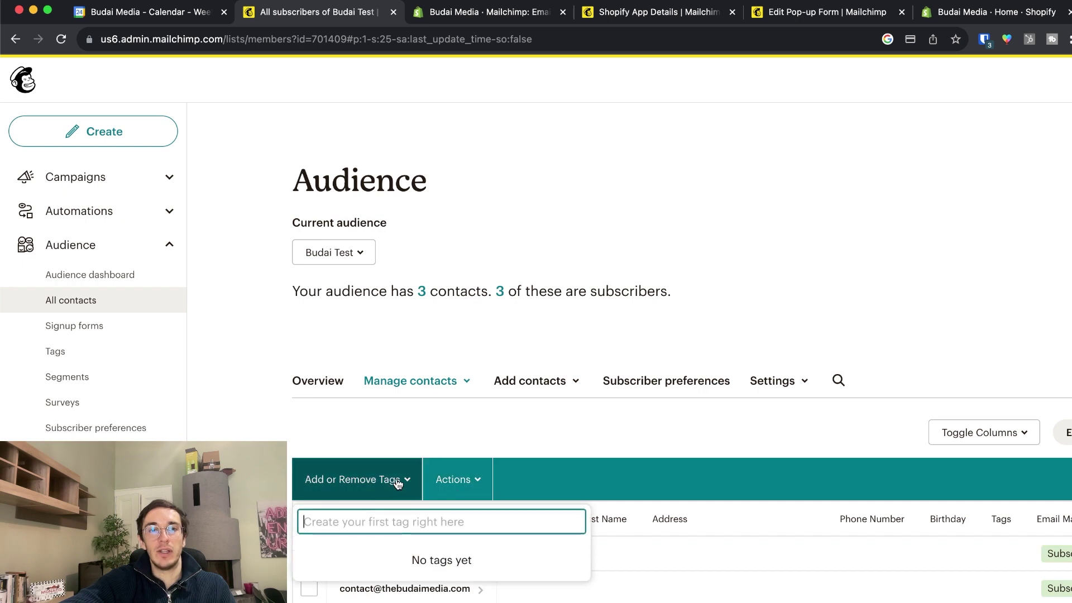
Step: On the Tags page, create two tags named 'test for Youtube tutorial' and 'test 2'
click(83, 359)
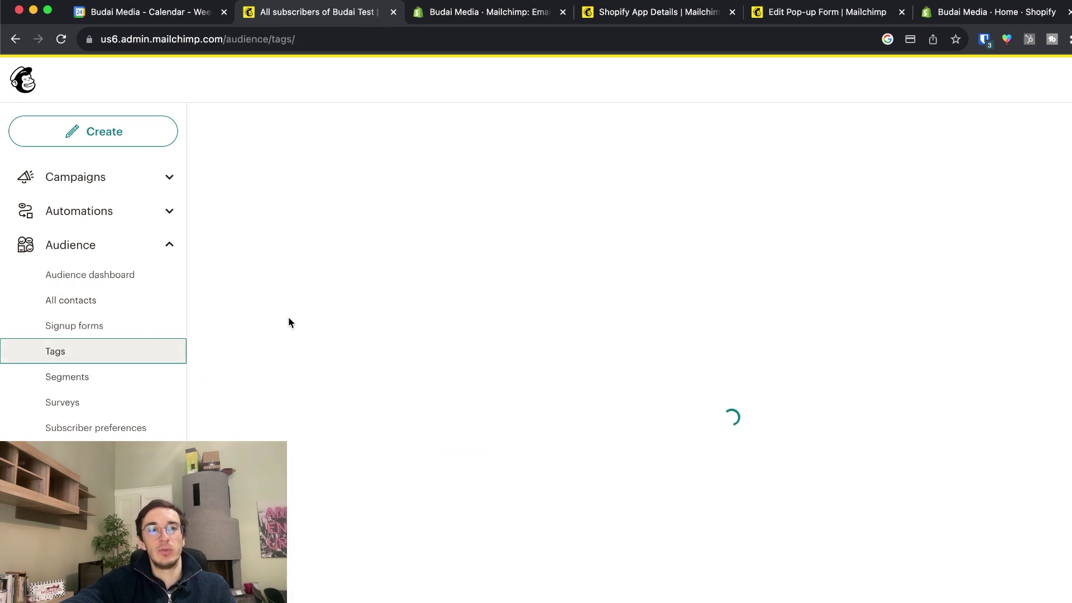
click(1040, 139)
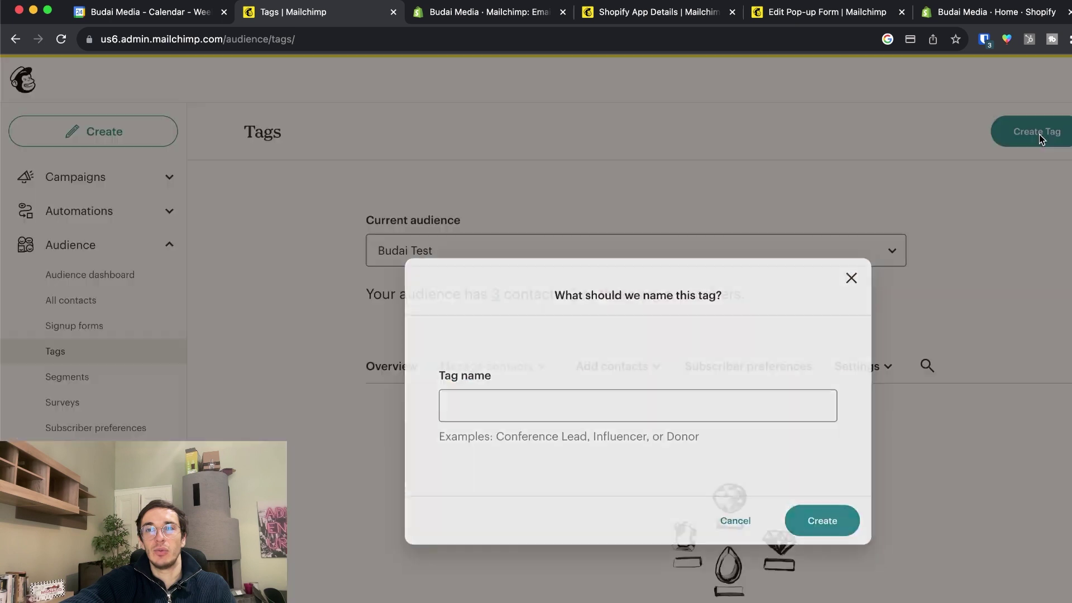
click(614, 409)
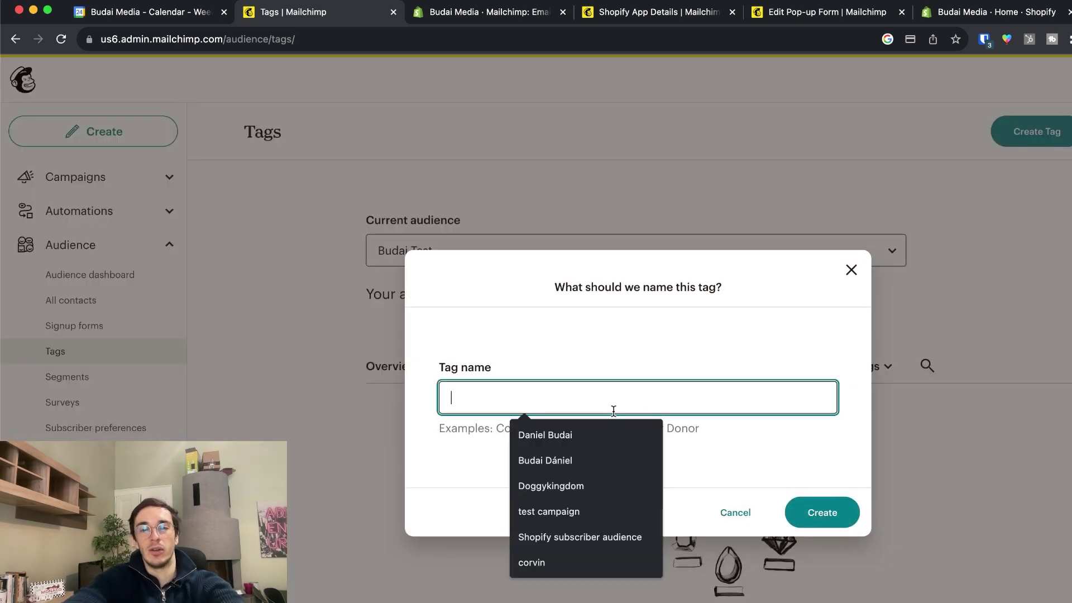
text(test for Youtube)
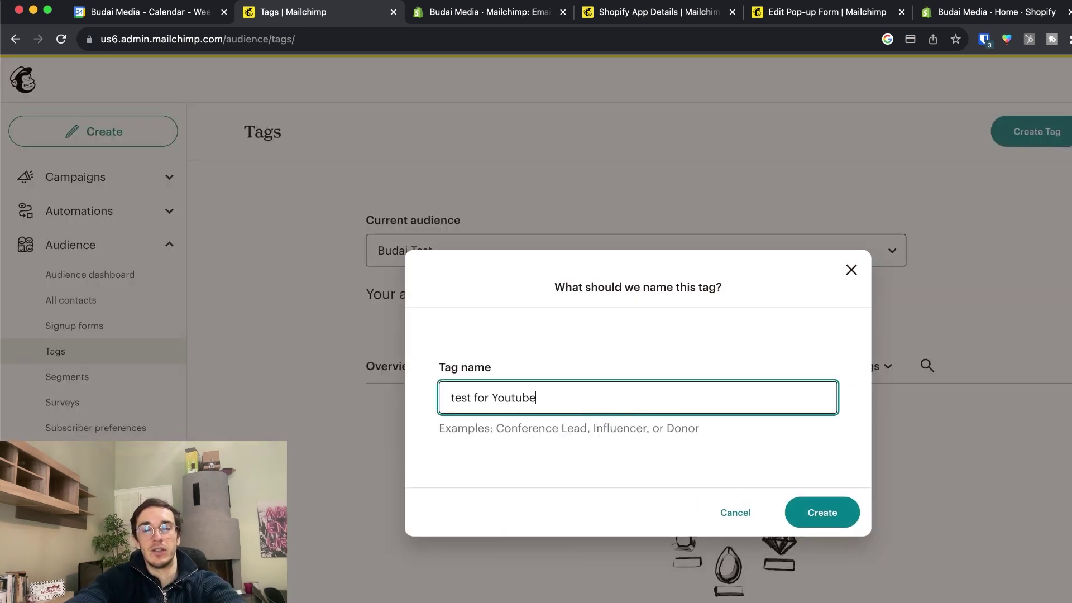
text( tutorial)
key(Return)
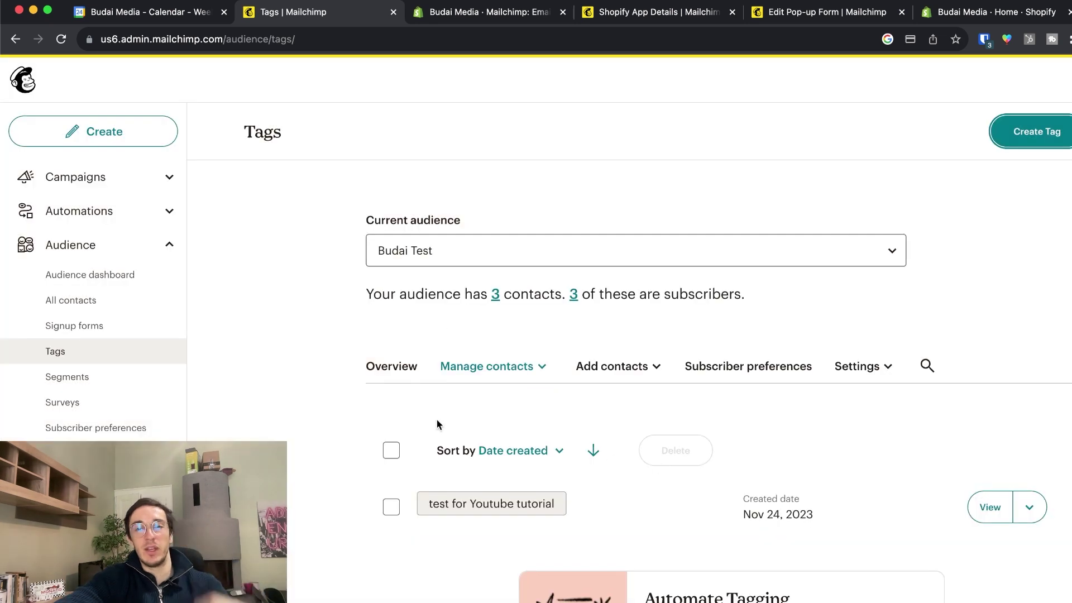
click(1034, 134)
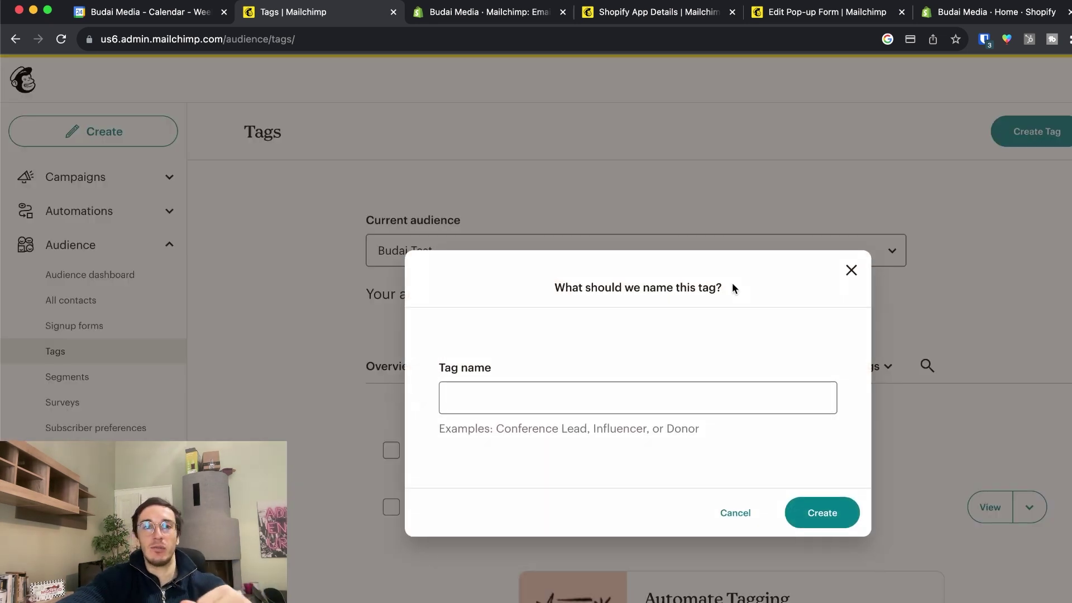
click(601, 400)
text(test 2)
click(822, 512)
Step: In All contacts, select both Budai Test contacts and apply the new tag to them
click(86, 304)
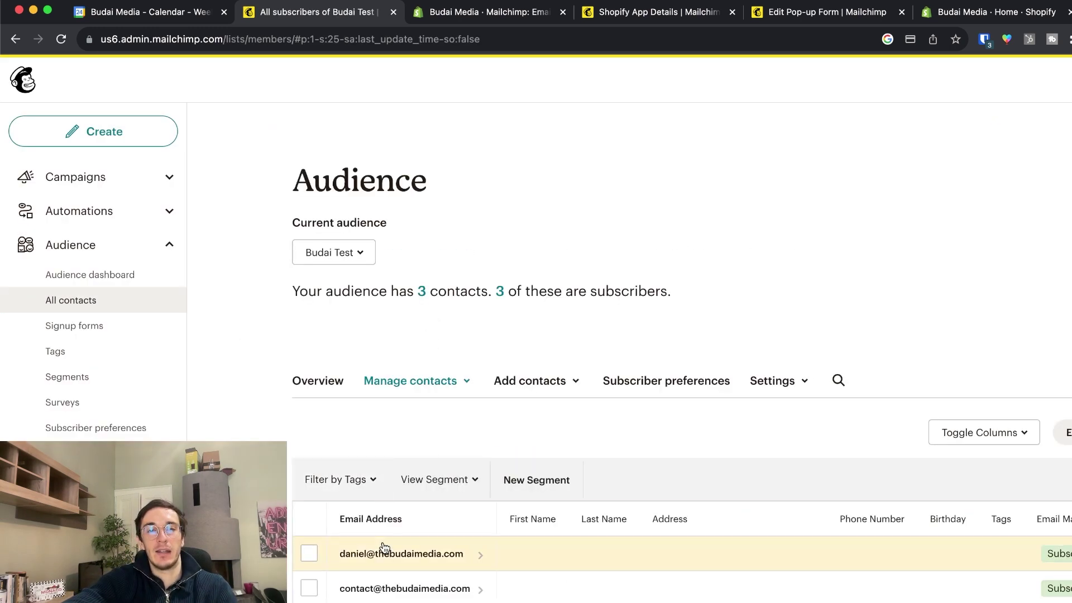
click(309, 553)
click(309, 588)
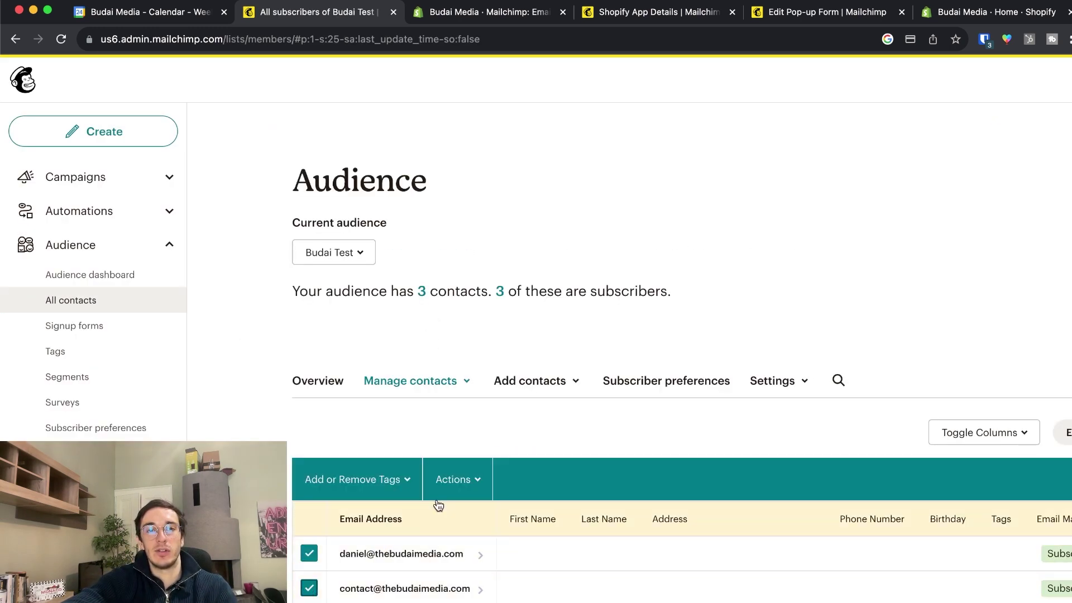
click(378, 481)
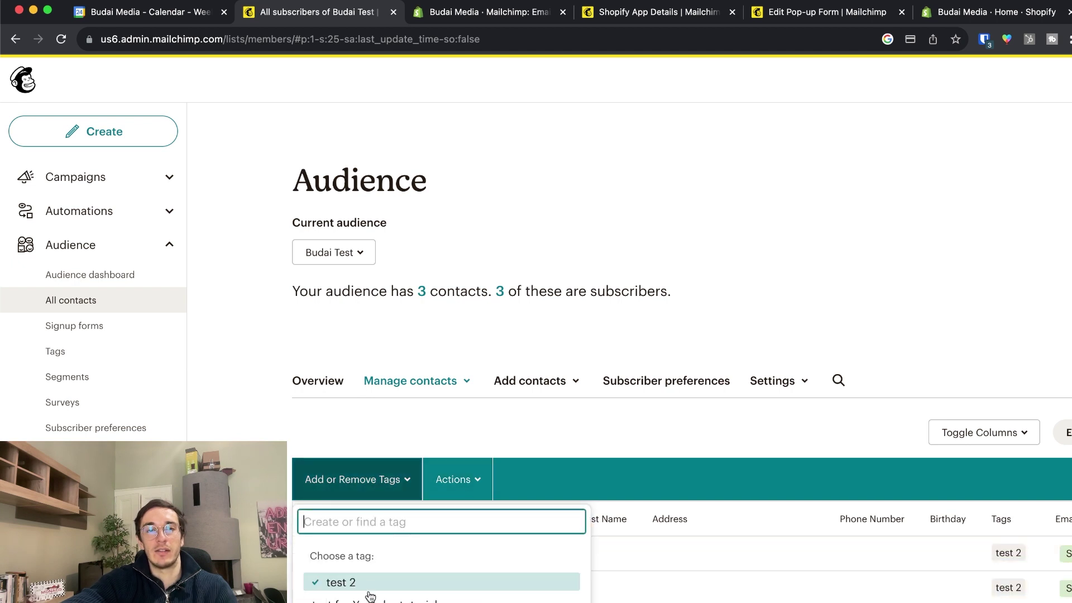
click(335, 581)
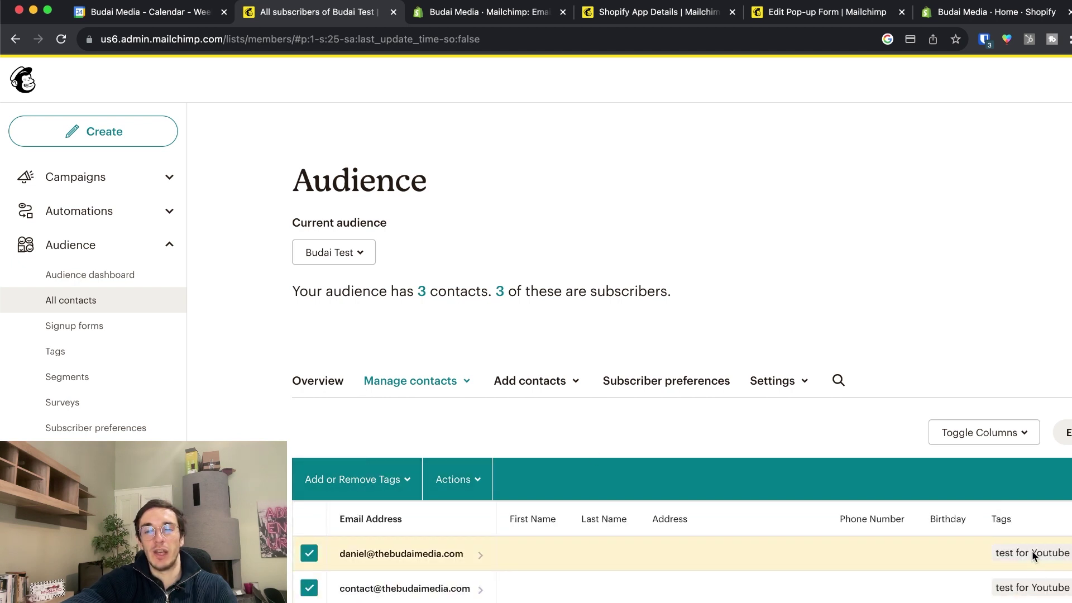
scroll(1048, 555, right, 5)
scroll(880, 557, left, 5)
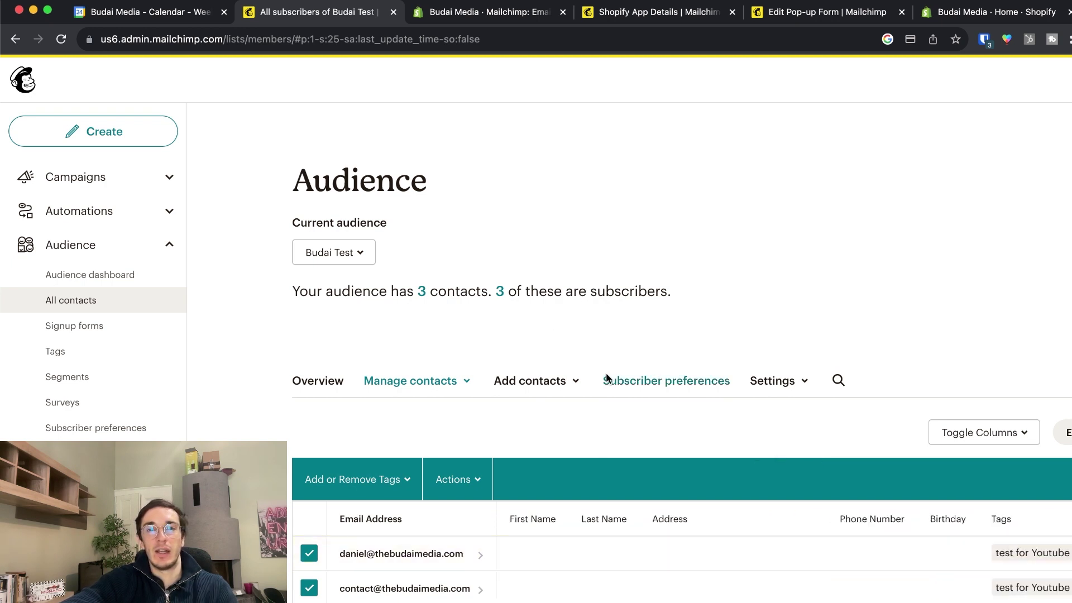
Step: Look over the Segments page and regular segment builder, then go to the Budai Test Audience dashboard
click(104, 381)
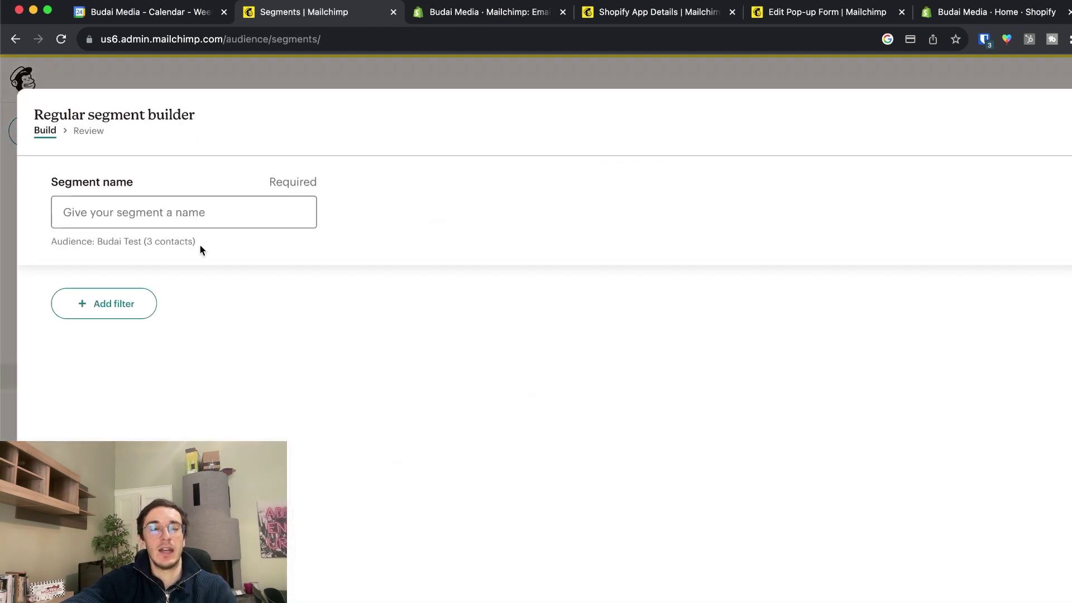
click(159, 212)
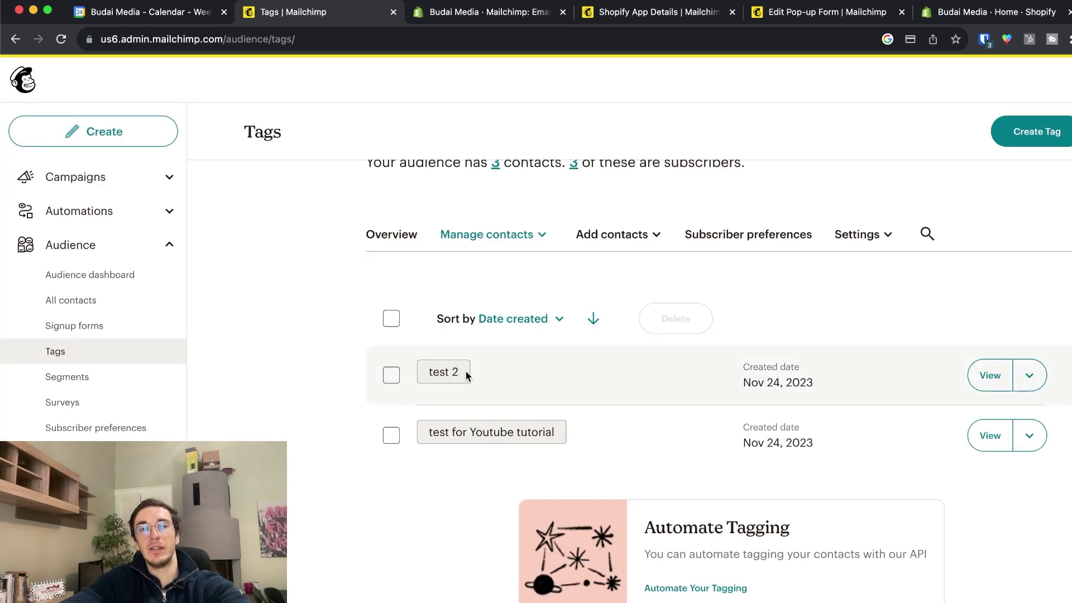
scroll(565, 364, up, 3)
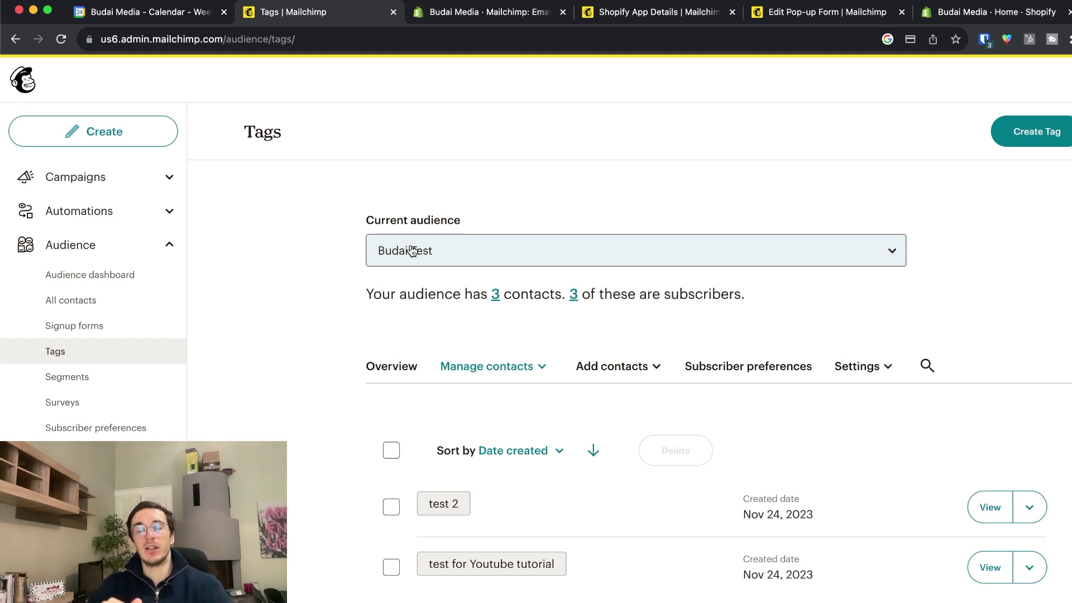
click(114, 286)
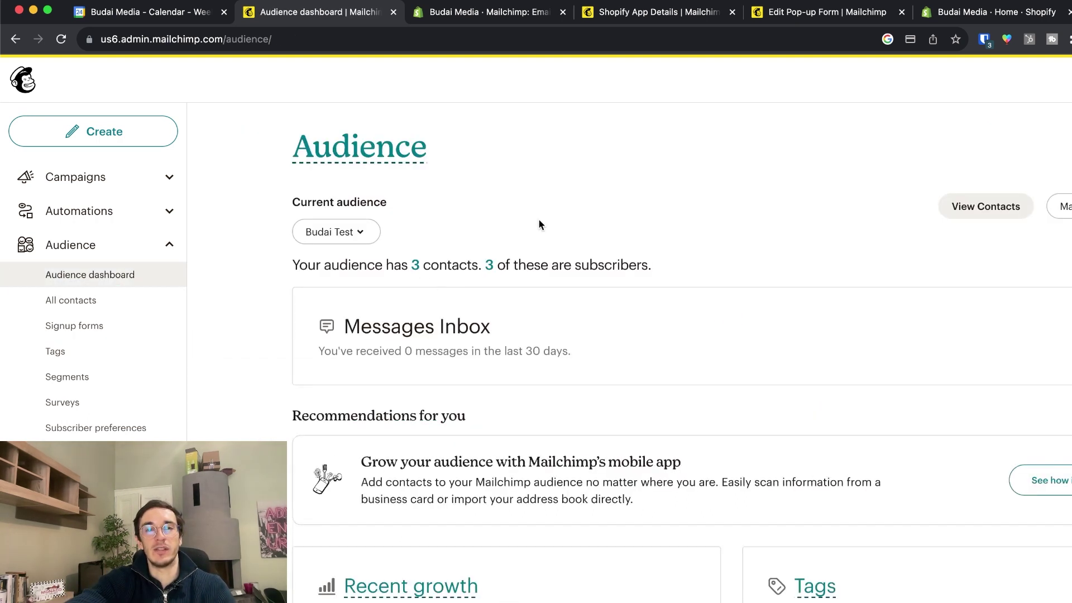
Step: Switch back to Shopify's Mailchimp: Email Marketing 'You're on your way!' sync overview tab
key(ctrl+Tab)
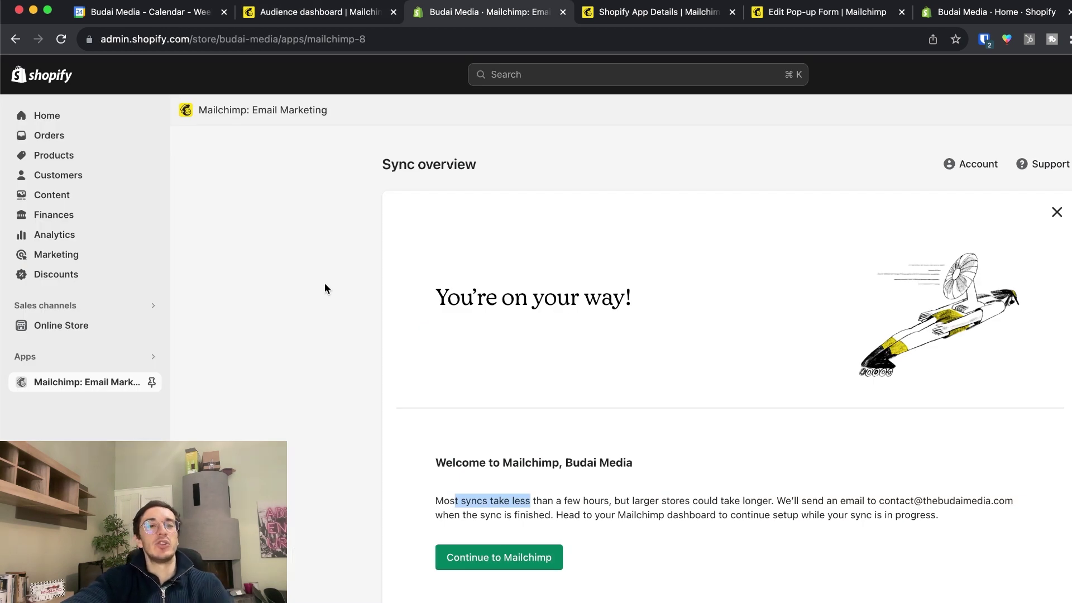